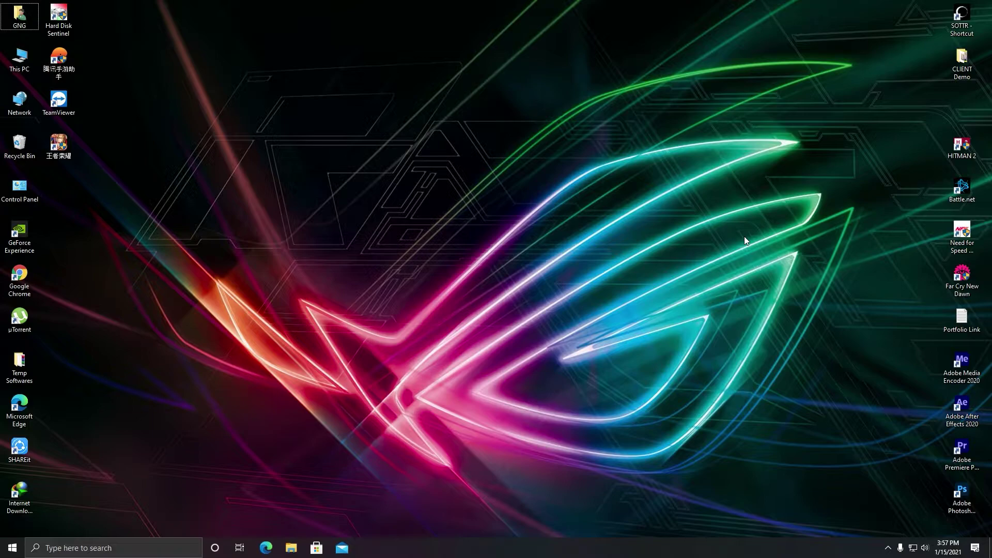
Step: Launch After Effects 2020 from its desktop shortcut
left_click(961, 364)
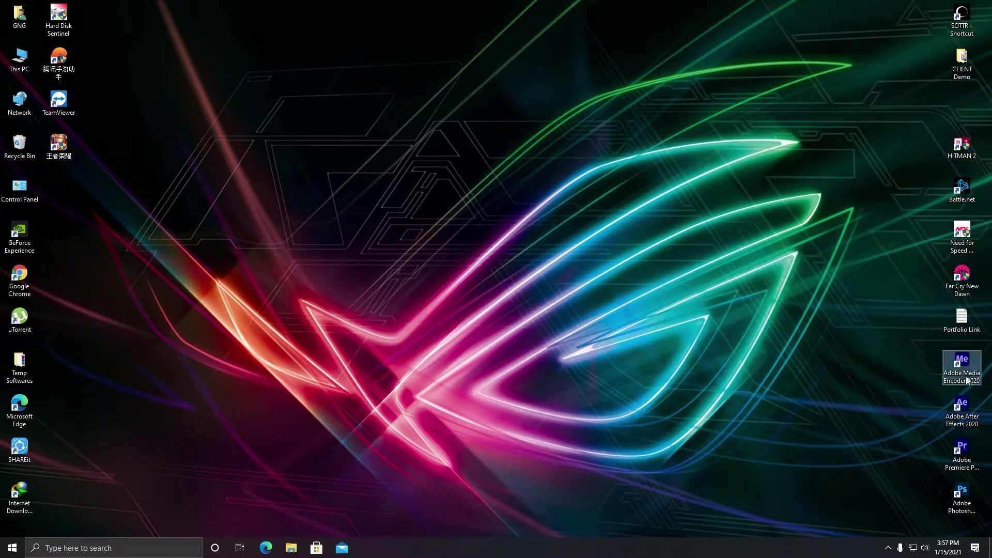
left_click(950, 378)
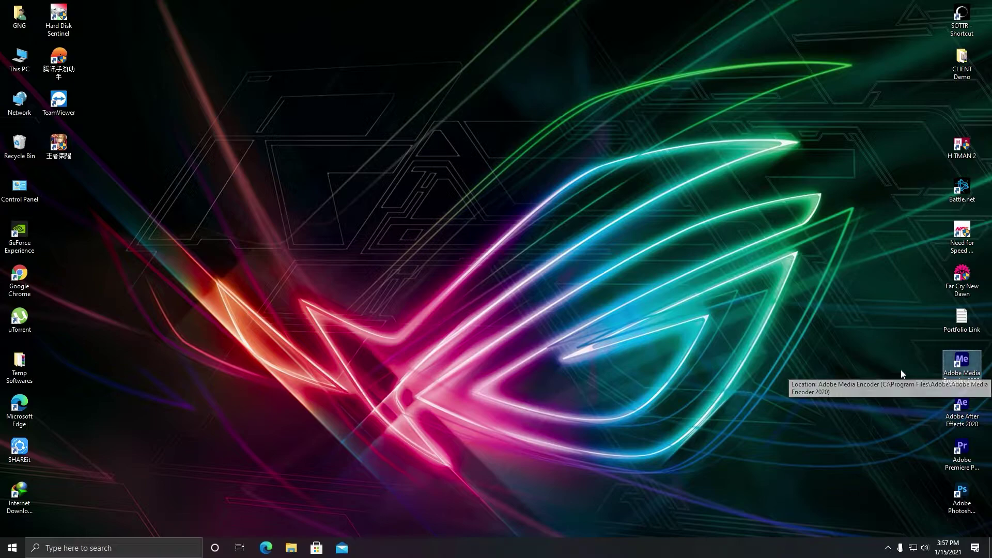
double_click(962, 408)
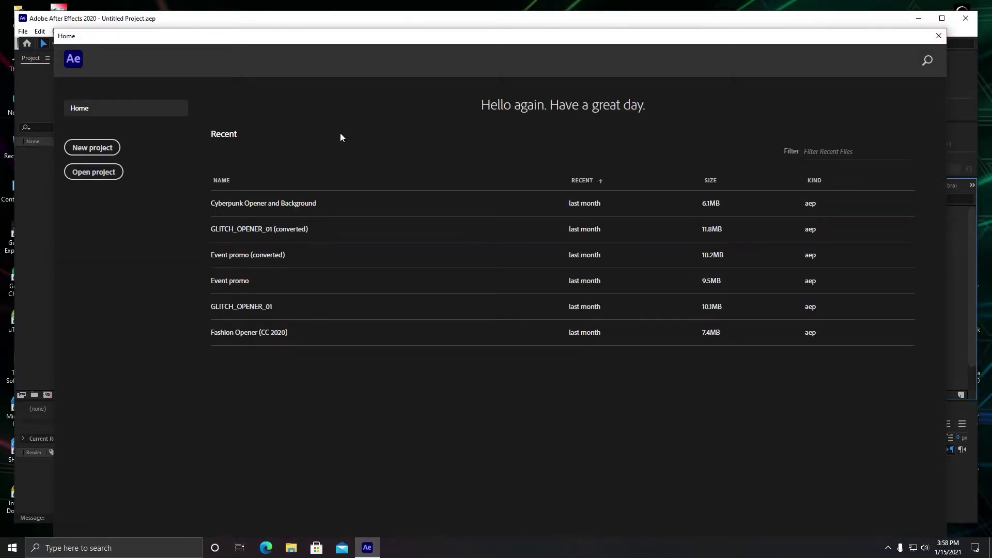
Step: Close the Home screen and create Comp 1 with default composition settings
left_click(939, 35)
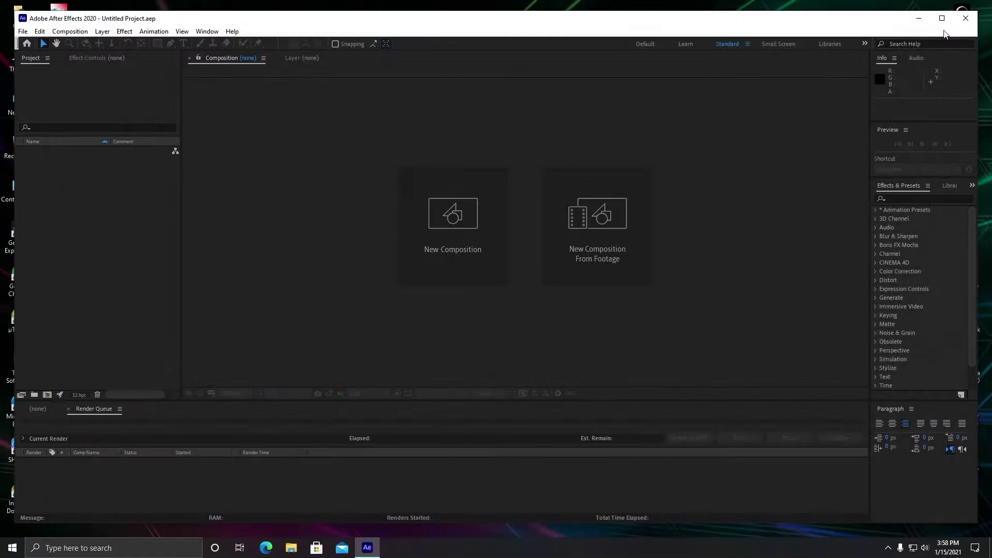
left_click(452, 212)
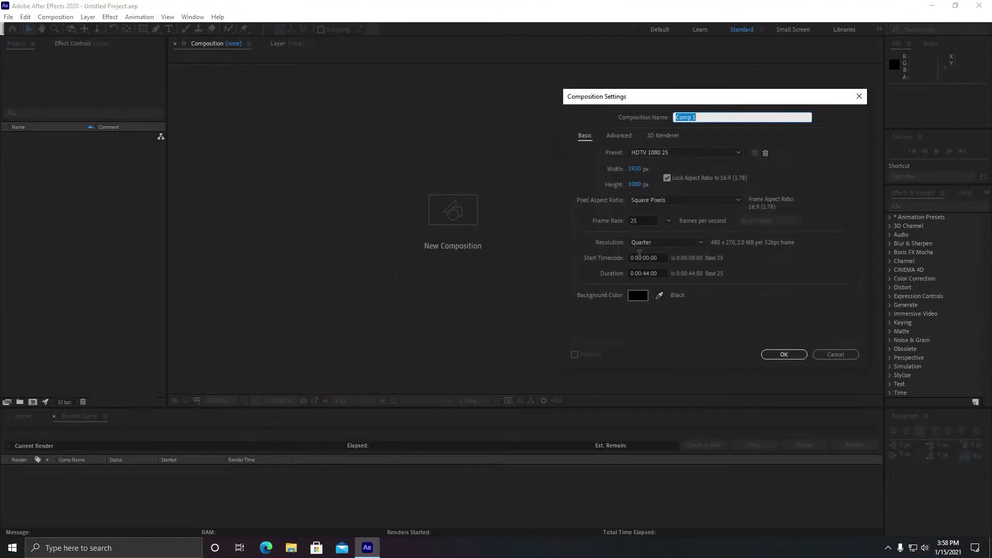
left_click(780, 355)
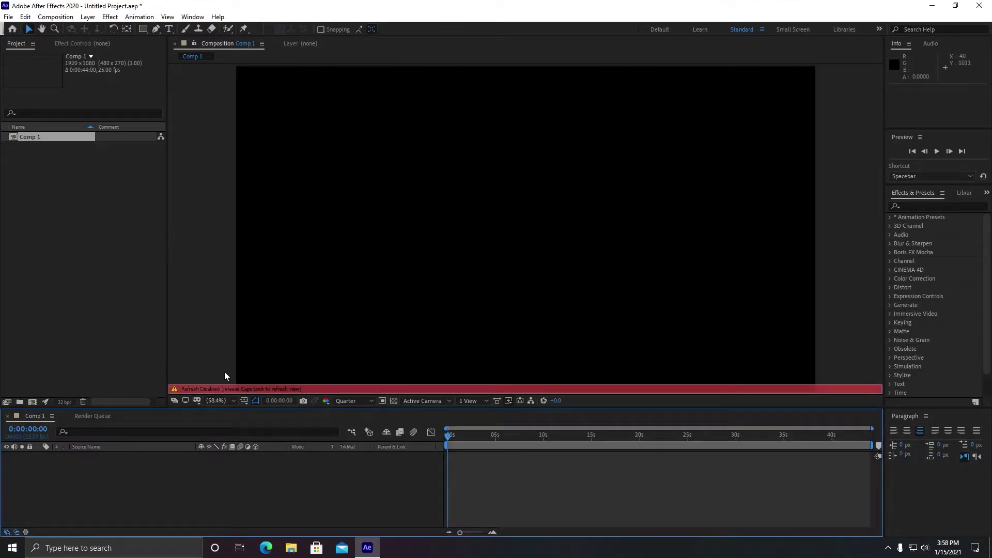
key("Caps_Lock")
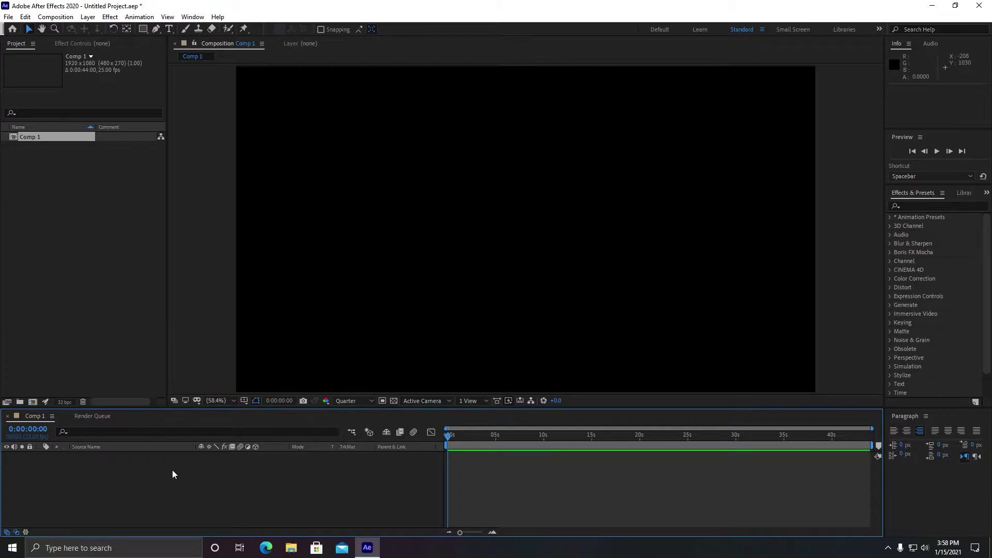
mouse_move(447, 436)
left_mouse_down()
mouse_move(691, 437)
mouse_move(448, 437)
left_mouse_up()
Step: Import Next Upload.mp4 from the Teng Xun Shou You Zhu Shou folder and add it to Comp 1's timeline
double_click(77, 265)
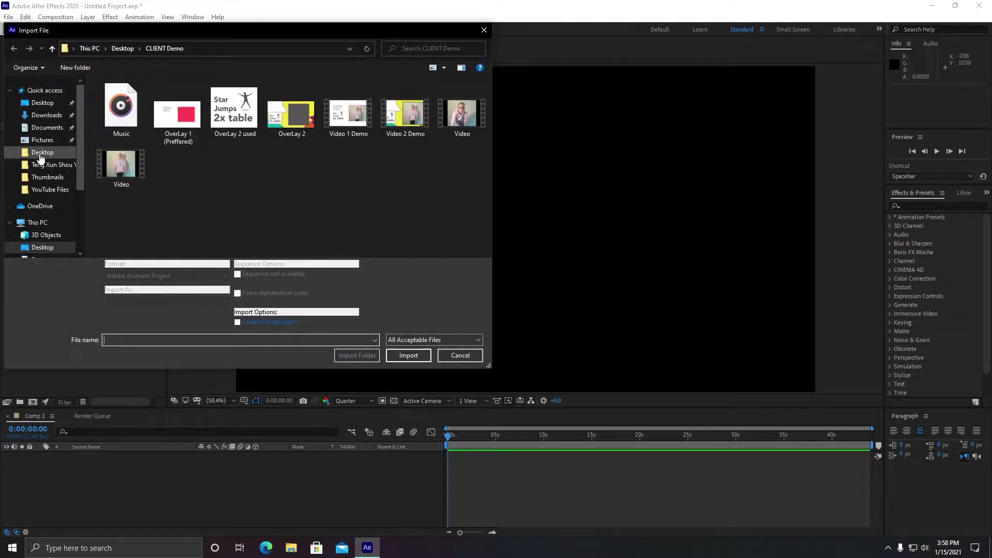
left_click(49, 164)
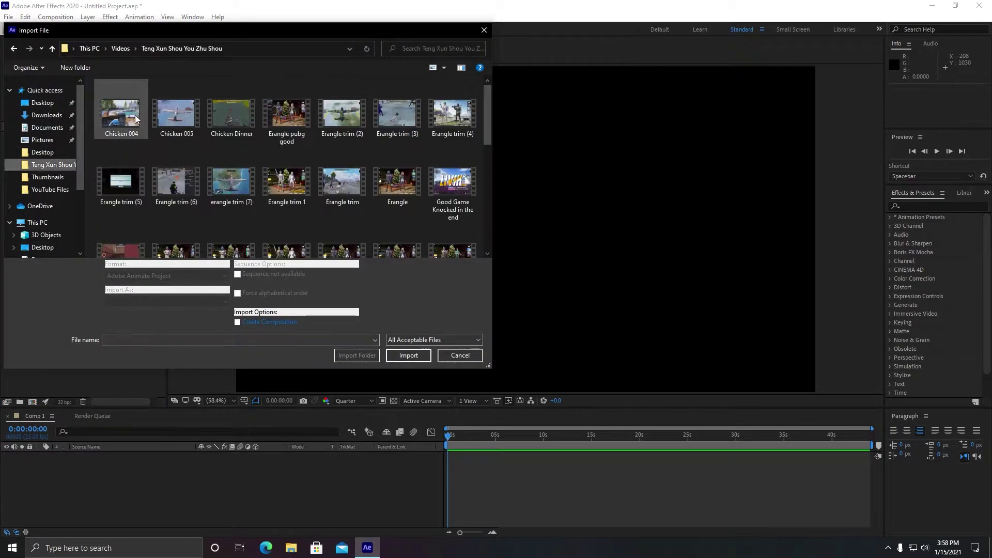
scroll(218, 196, "down", 3)
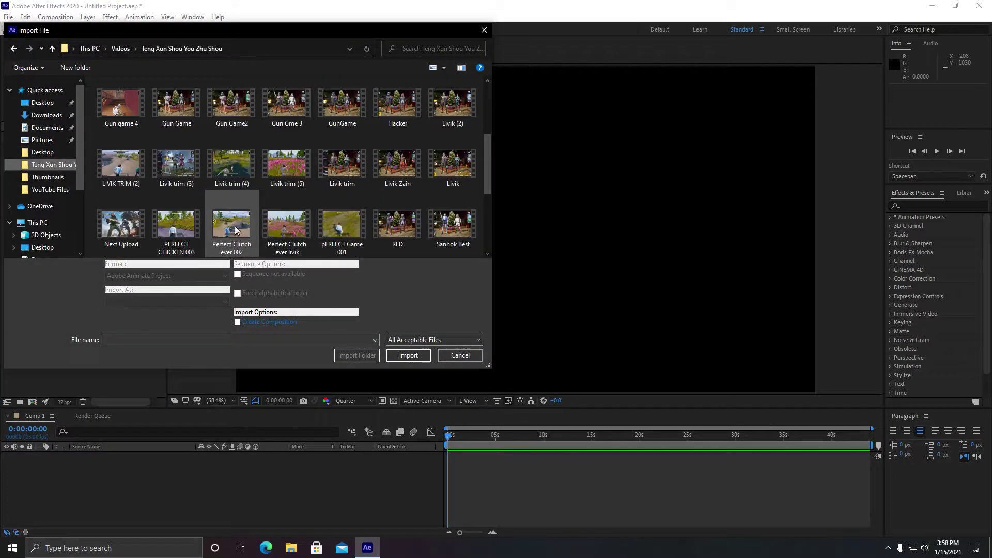
double_click(116, 220)
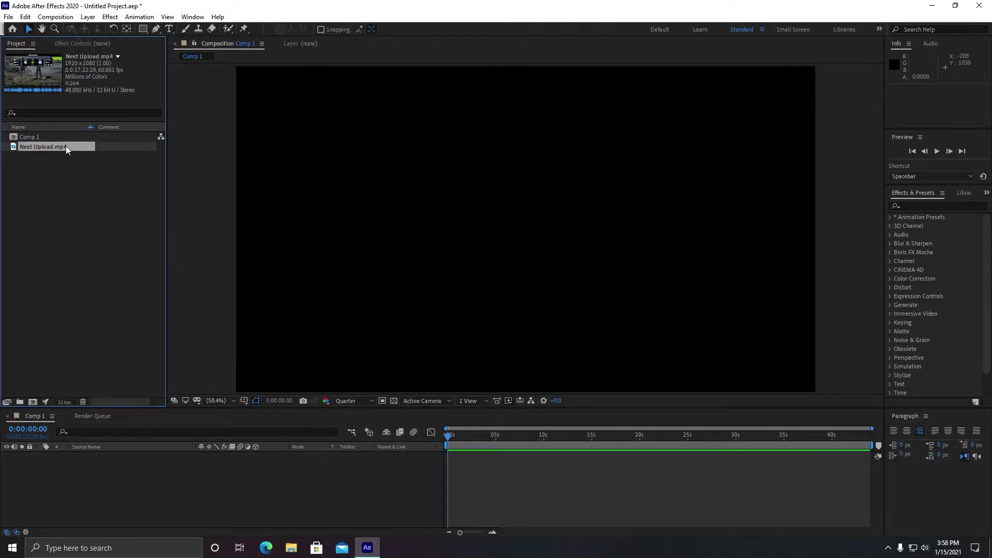
left_click_drag(70, 148, 106, 478)
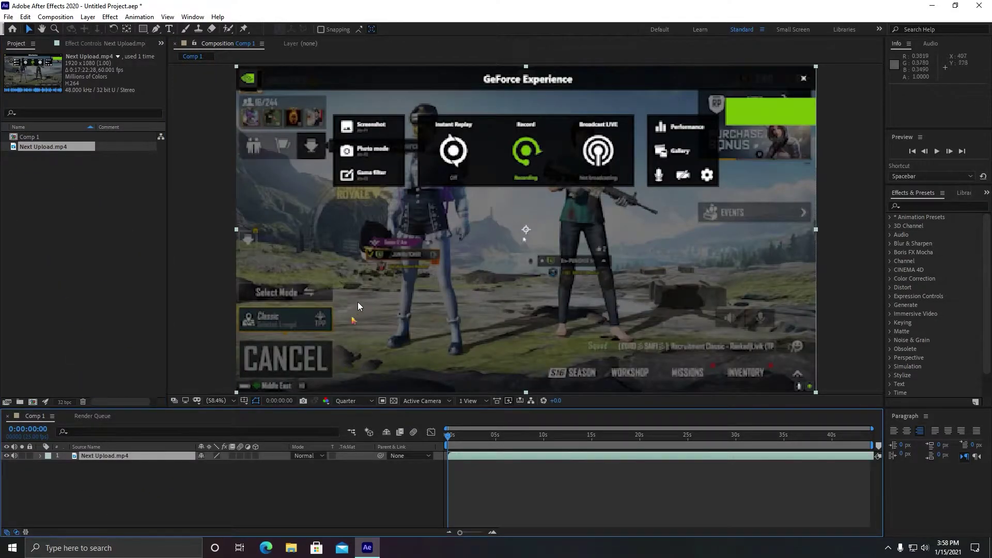
Step: Move to about two seconds in and set the preview resolution to Full
left_click(471, 435)
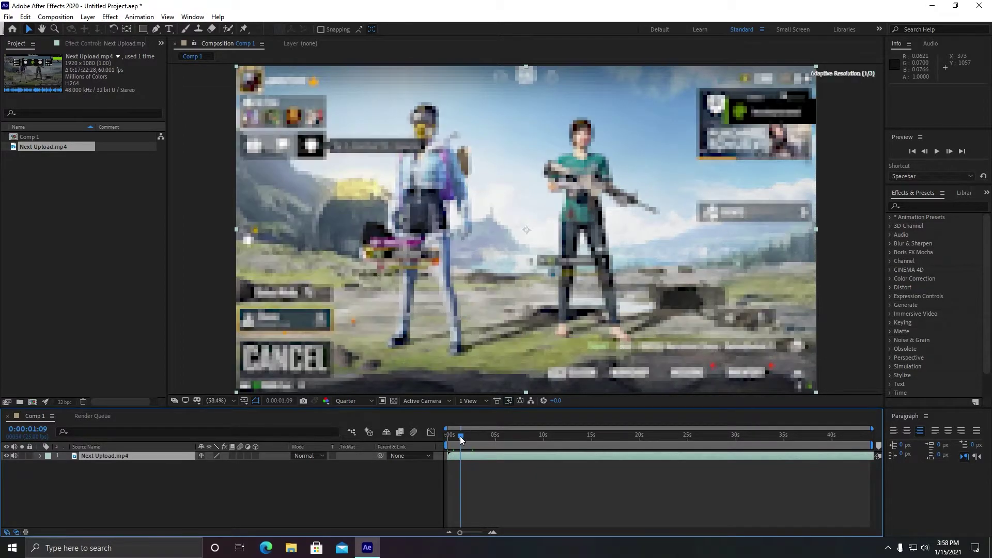
left_click(355, 400)
left_click(358, 427)
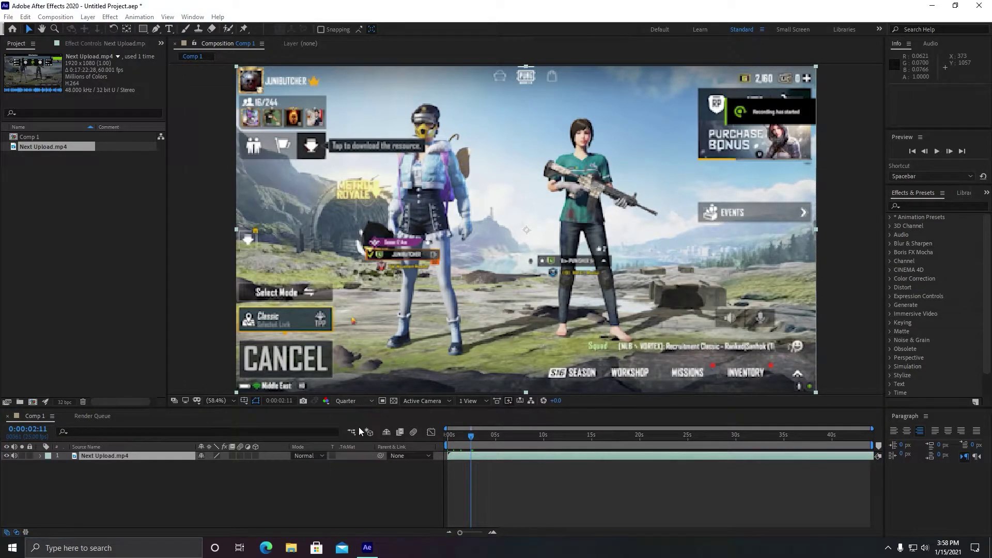
Step: Add Comp 1 to the Render Queue, leaving its Lossless AVI output settings unchanged
left_click(483, 439)
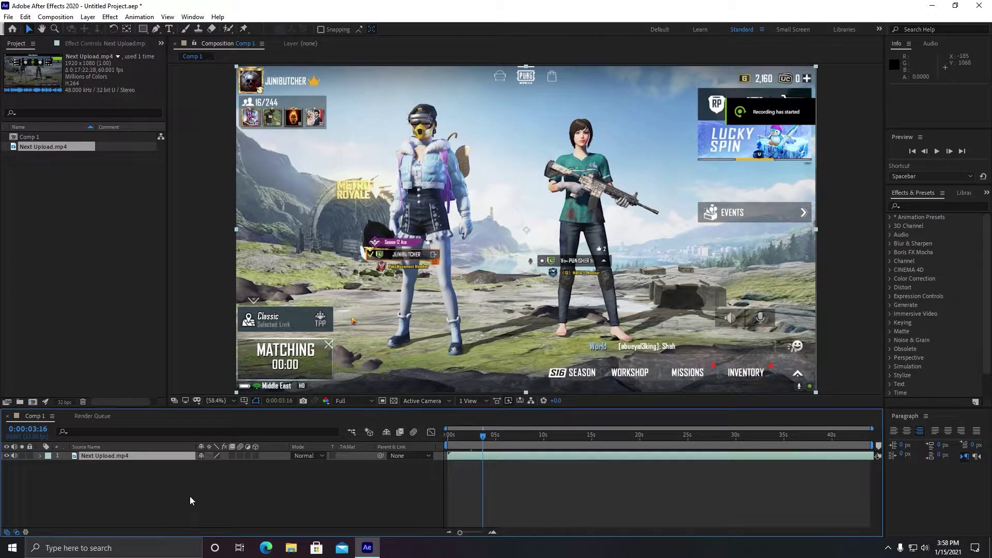
left_click(52, 21)
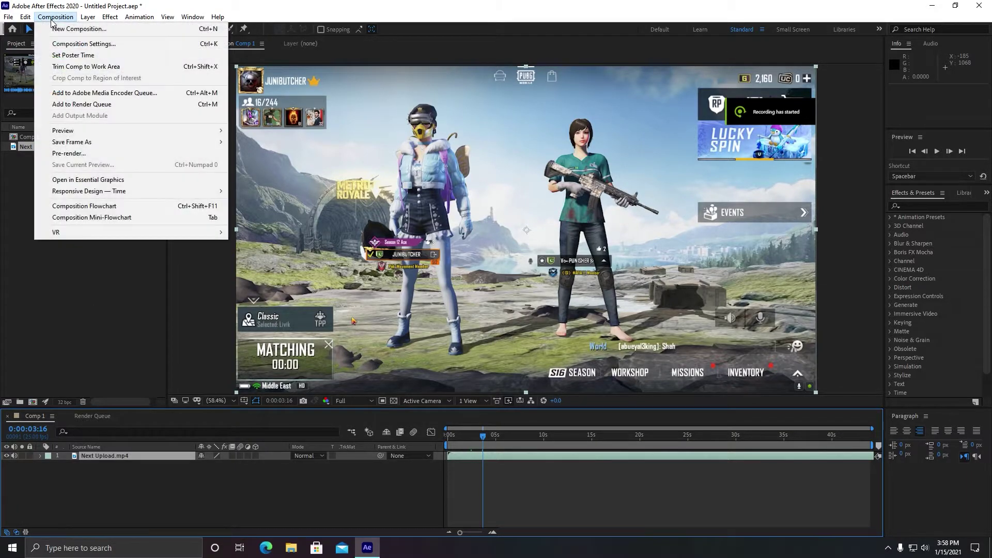
left_click(116, 110)
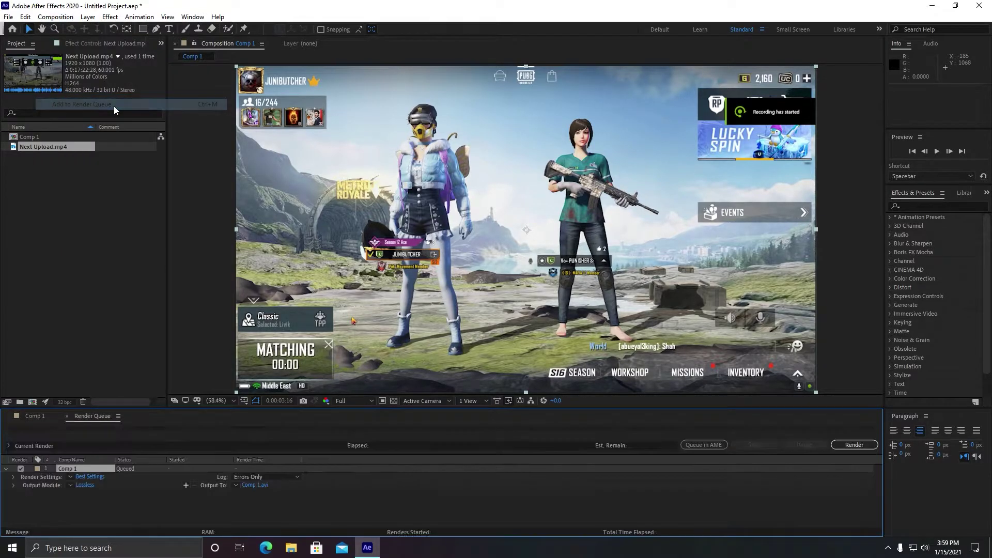
left_click(86, 485)
left_click(455, 146)
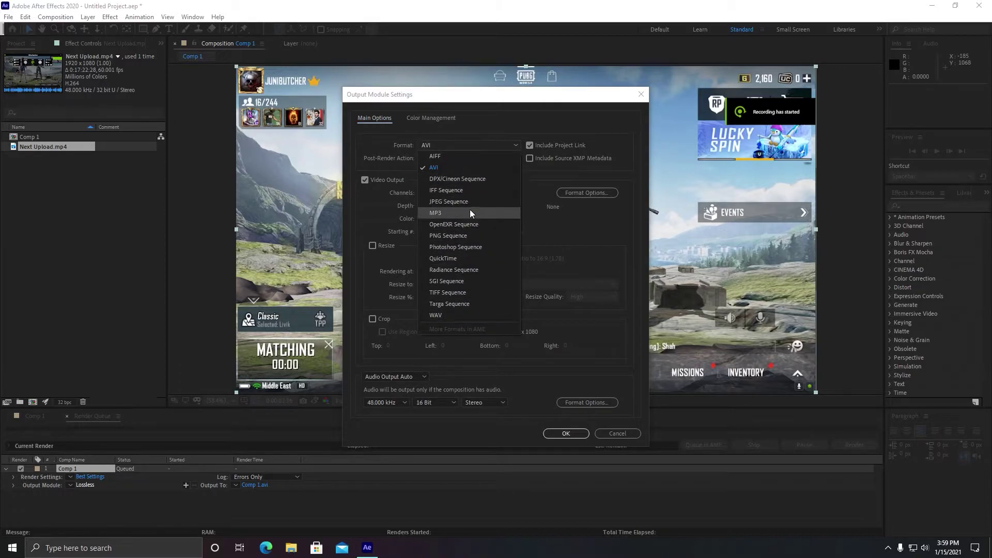
left_click(592, 232)
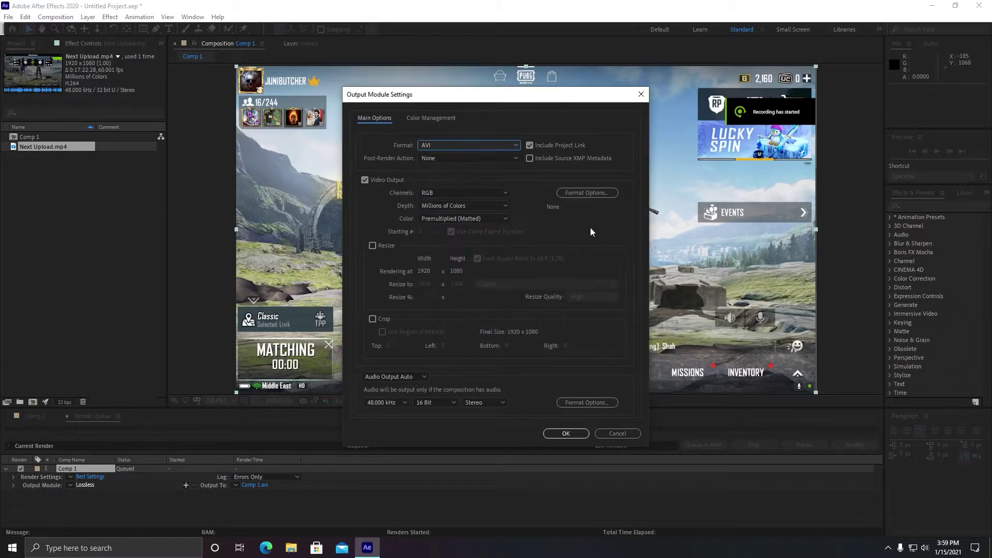
left_click(612, 434)
left_click(57, 17)
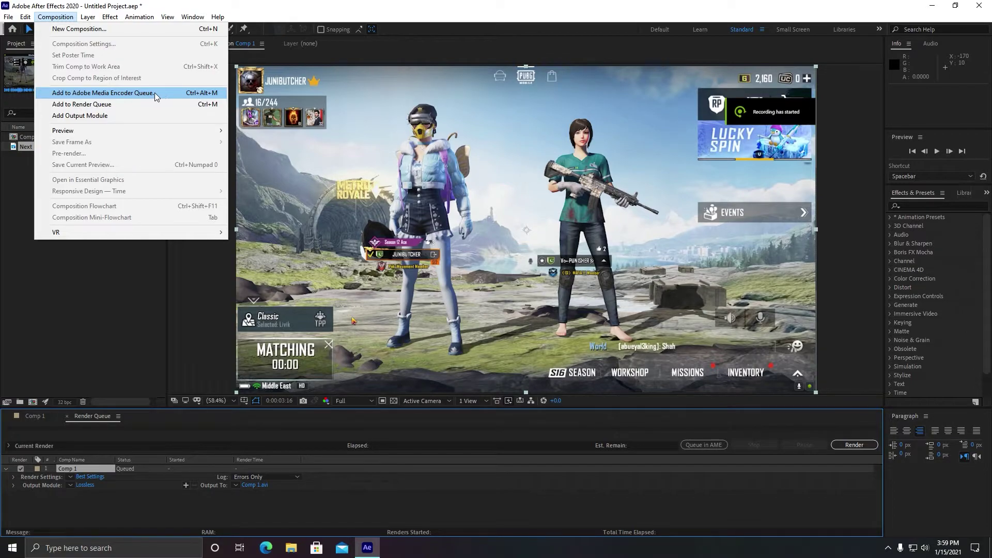
Step: Send Comp 1 to the Adobe Media Encoder queue, then decline sending the crash report
left_click(156, 97)
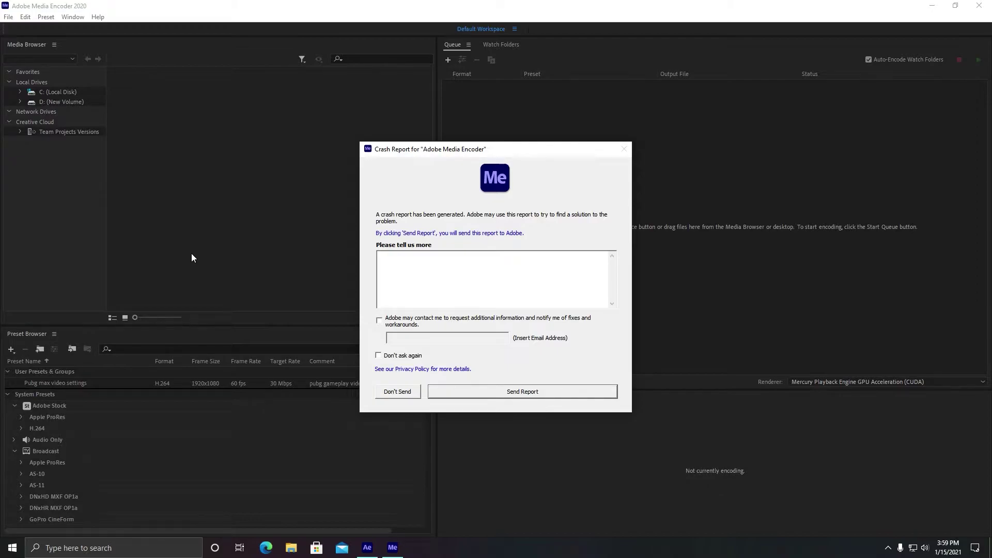
left_click(406, 391)
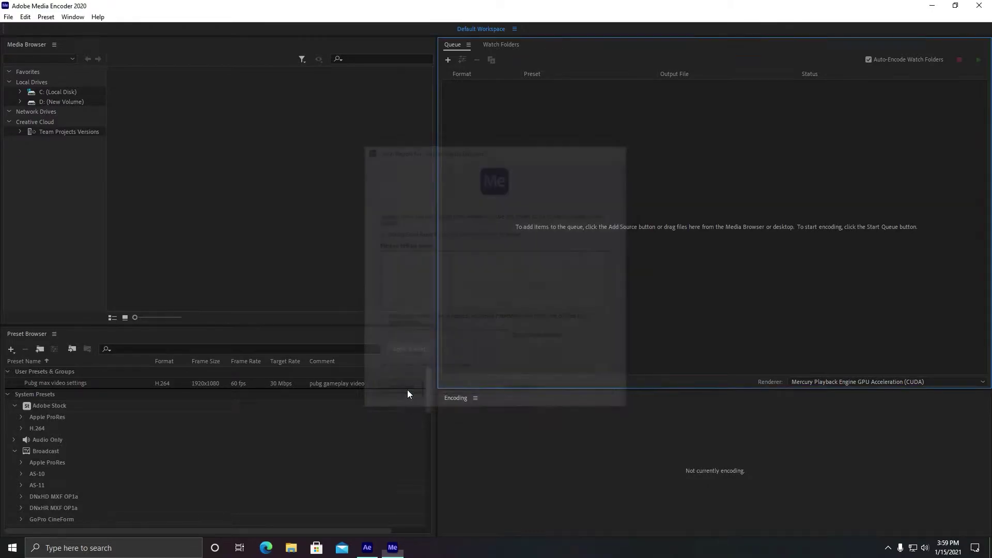
Step: Relaunch Media Encoder from the desktop and resend Comp 1 to its queue from After Effects
key("super+d")
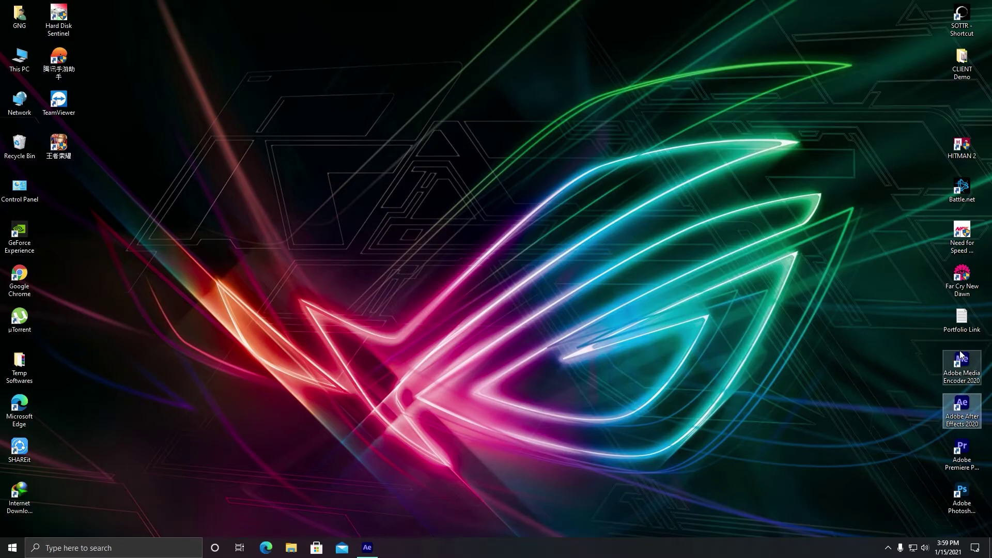
double_click(970, 376)
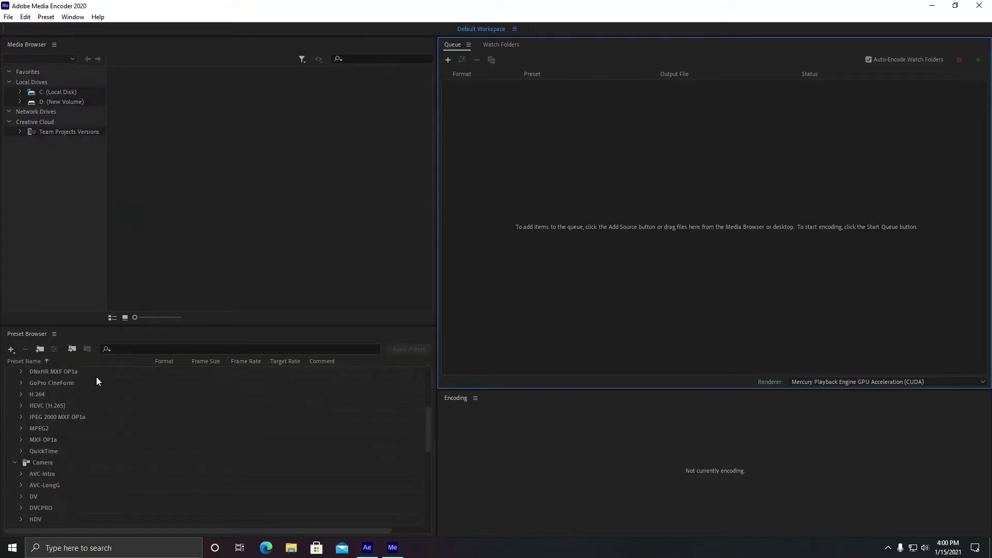
left_click(367, 547)
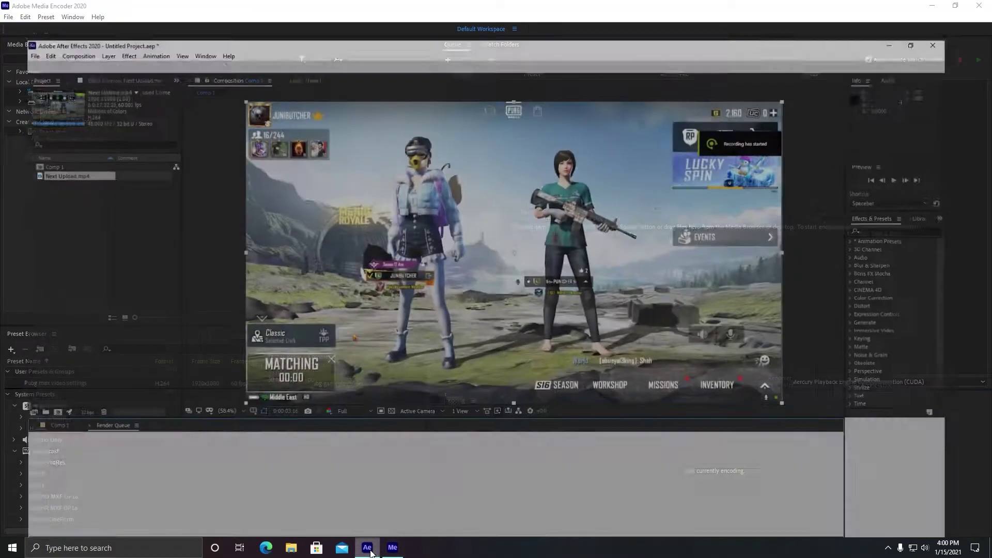
left_click(56, 17)
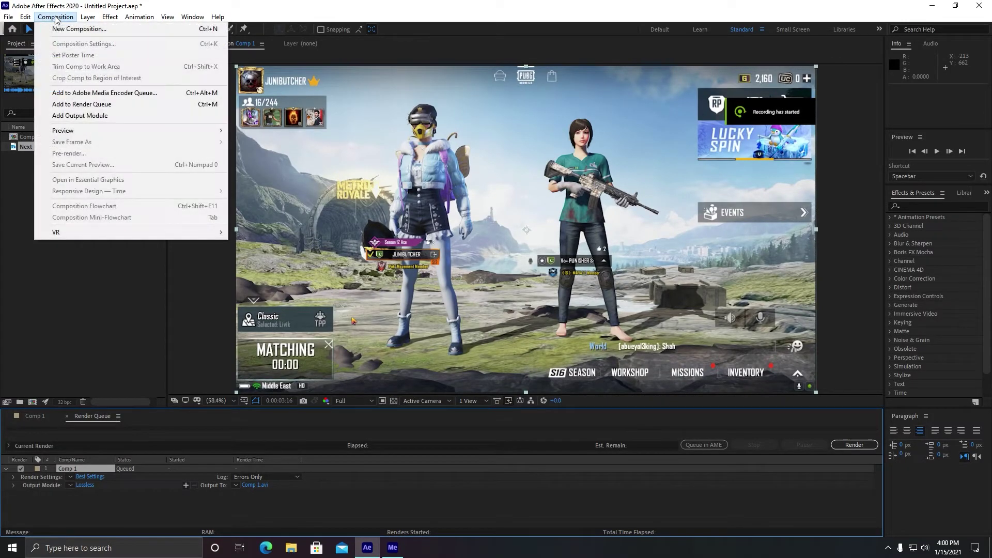
left_click(103, 92)
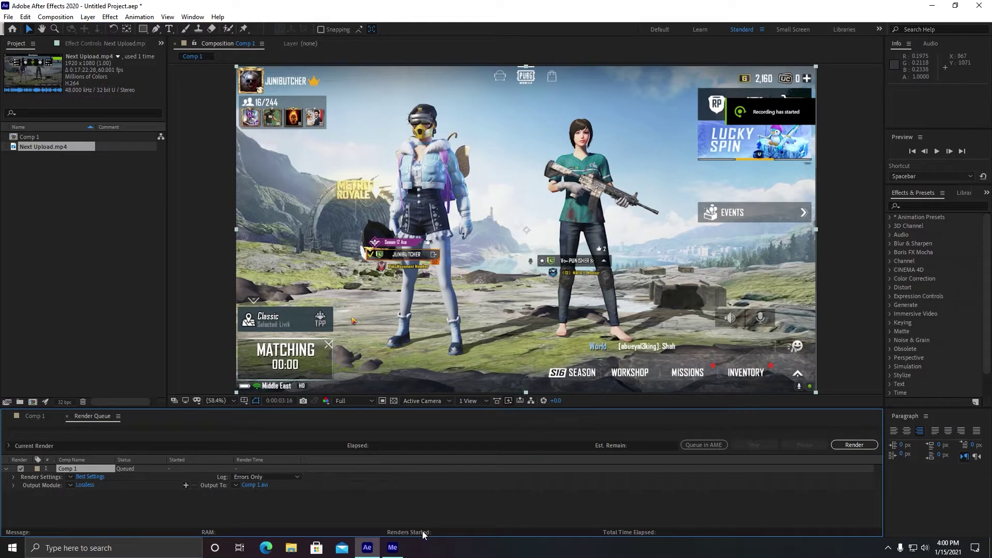
left_click(398, 552)
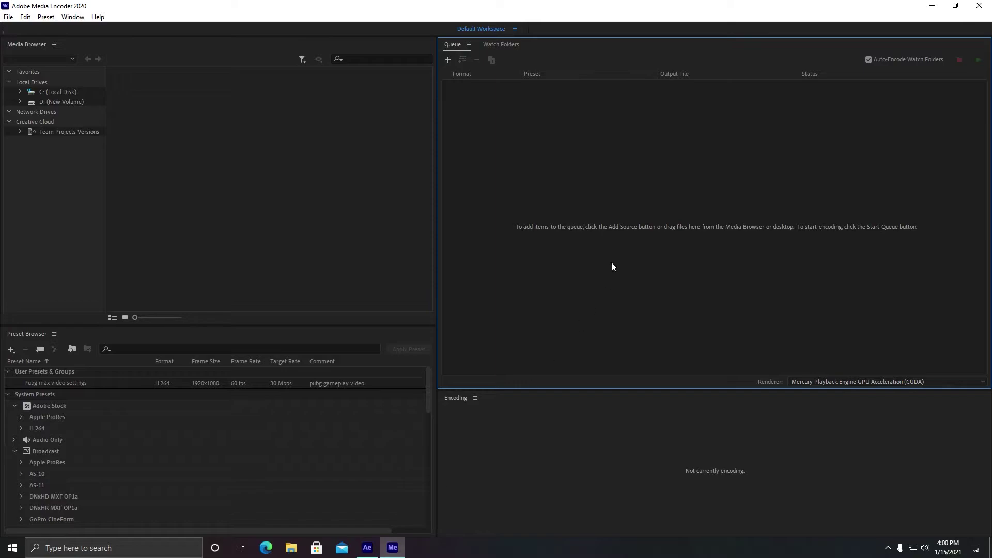
left_click(367, 548)
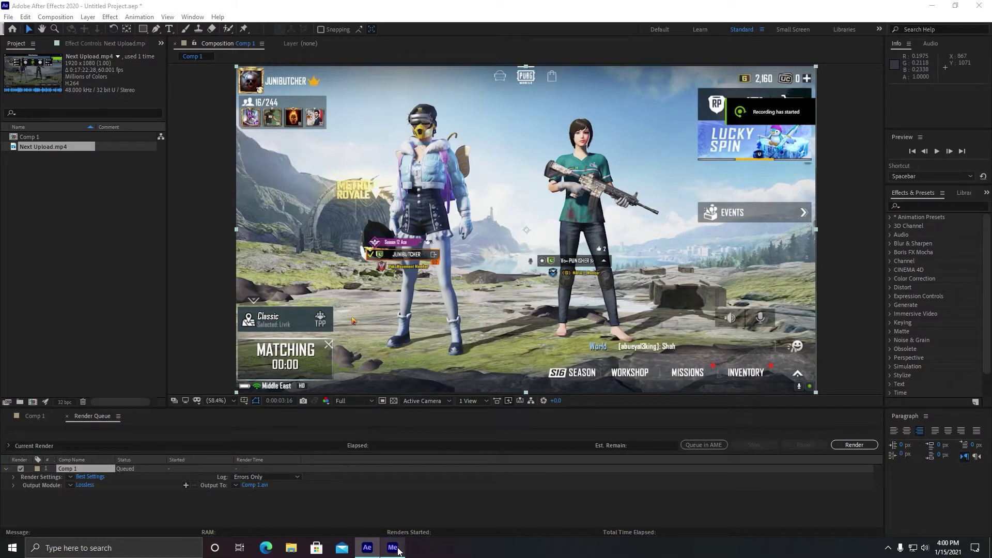
Step: Decline the Media Encoder crash report and bring After Effects back to the front
left_click(368, 549)
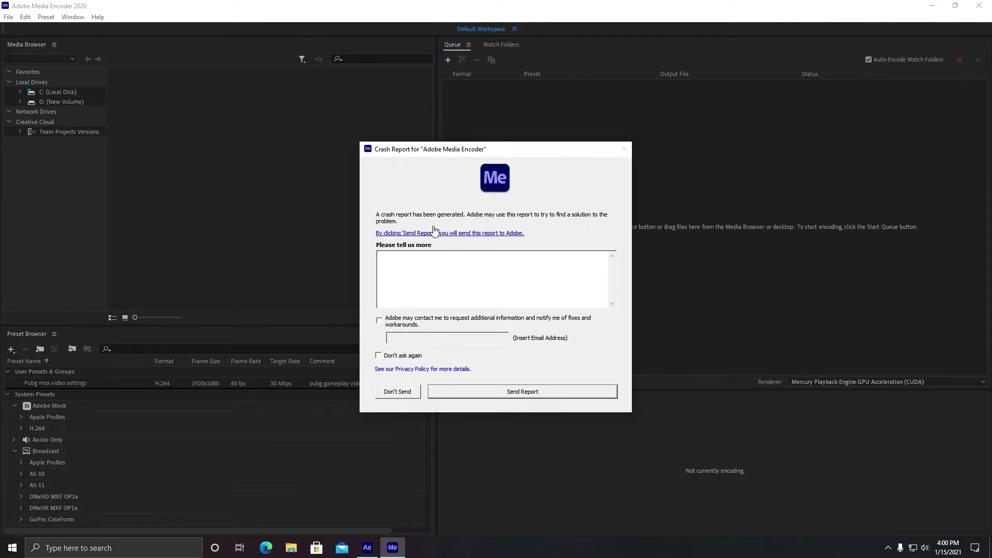
left_click_drag(442, 150, 405, 121)
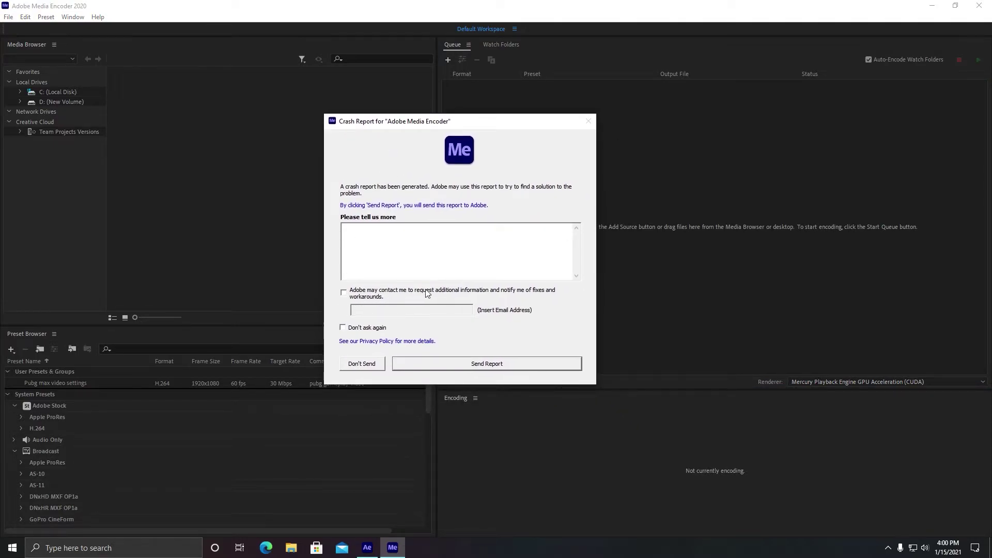
left_click(363, 363)
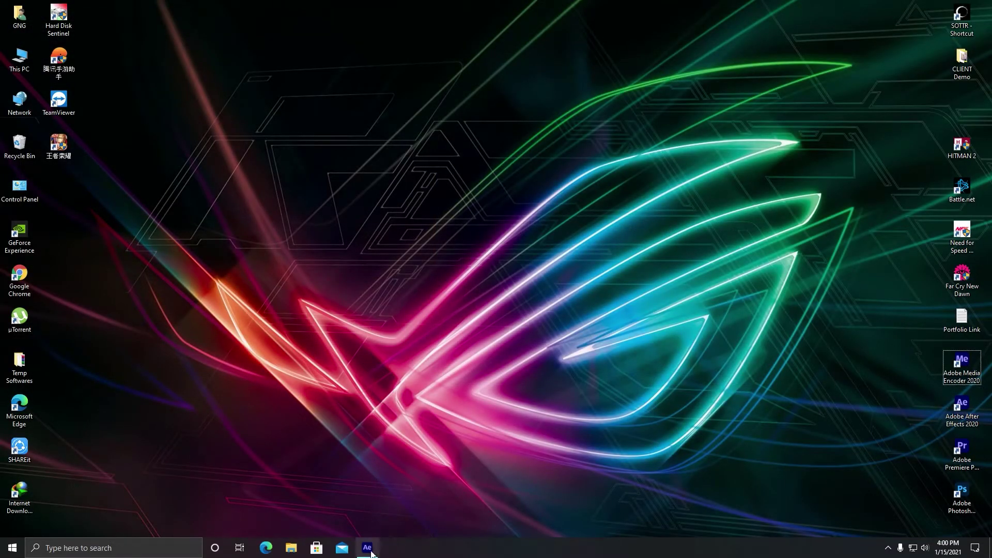
left_click(371, 553)
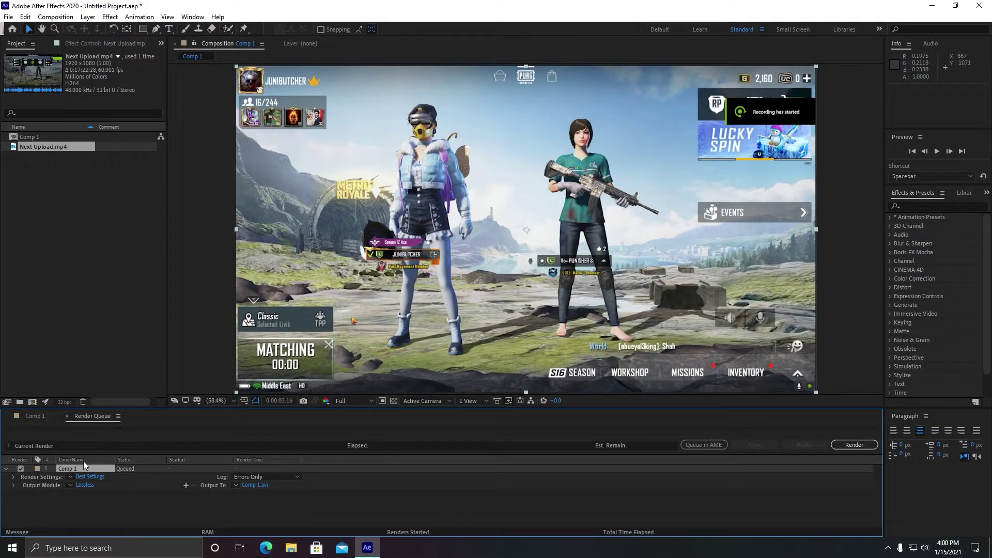
Step: Remove Comp 1 from the render queue and delete Comp 1 and Next Upload.mp4 from the project
key("Delete")
left_click_drag(73, 188, 30, 134)
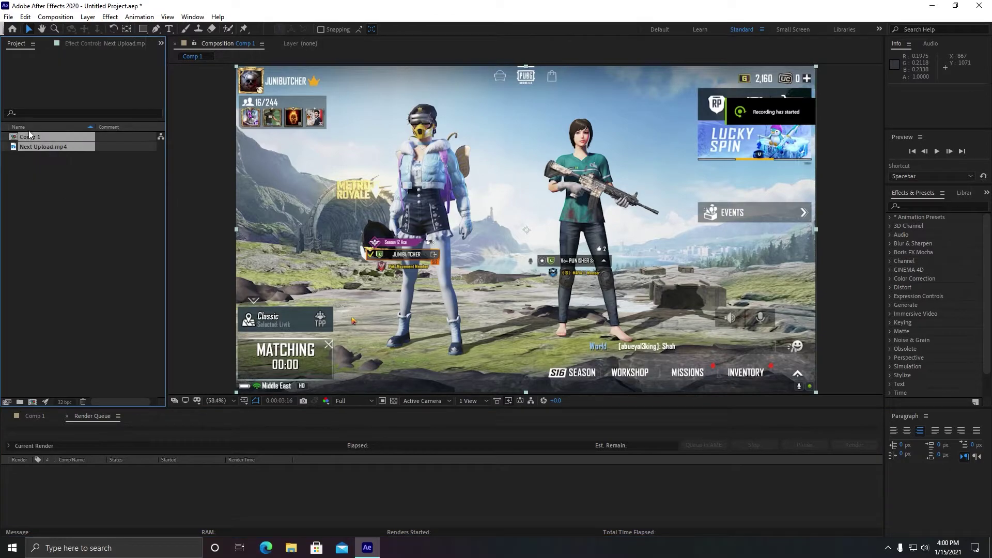
key("Delete")
left_click(547, 287)
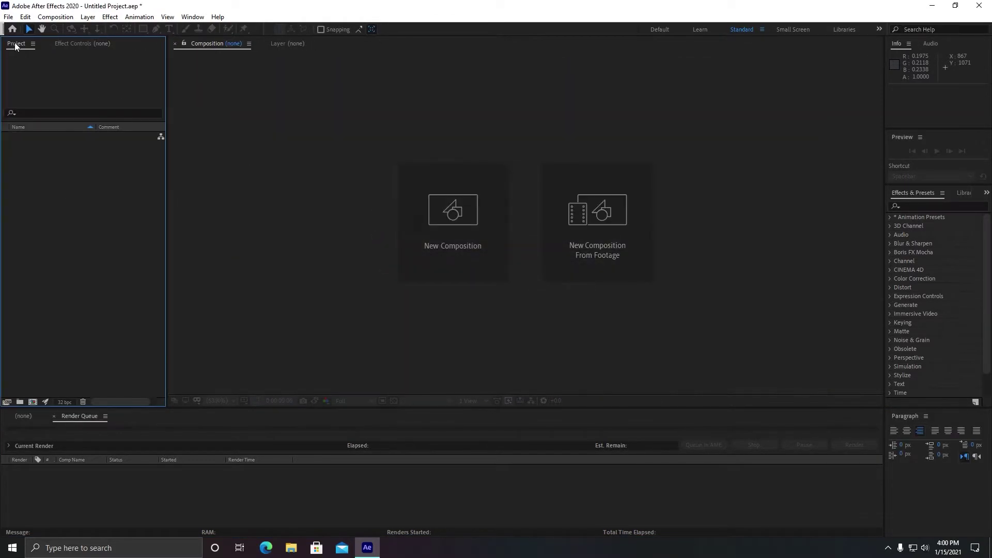
Step: Open Cyberpunk Opener and Background.aep without saving, acknowledging the font and missing-file warnings
left_click(8, 17)
left_click(51, 42)
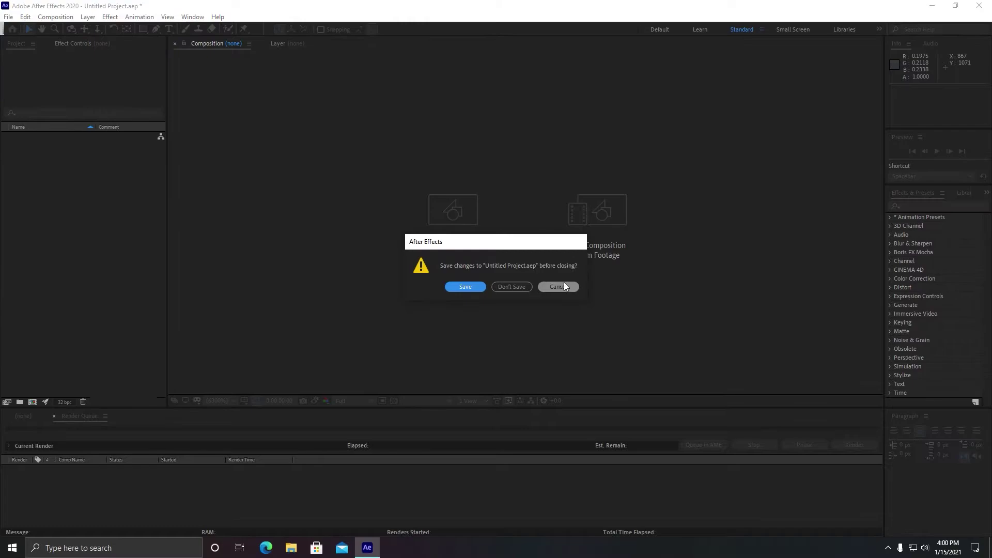
left_click(508, 286)
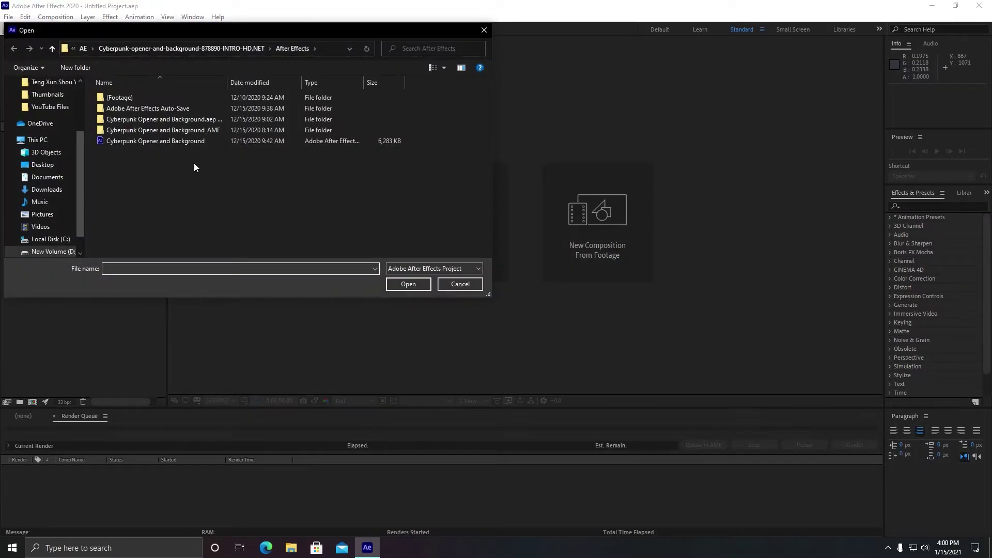
double_click(191, 146)
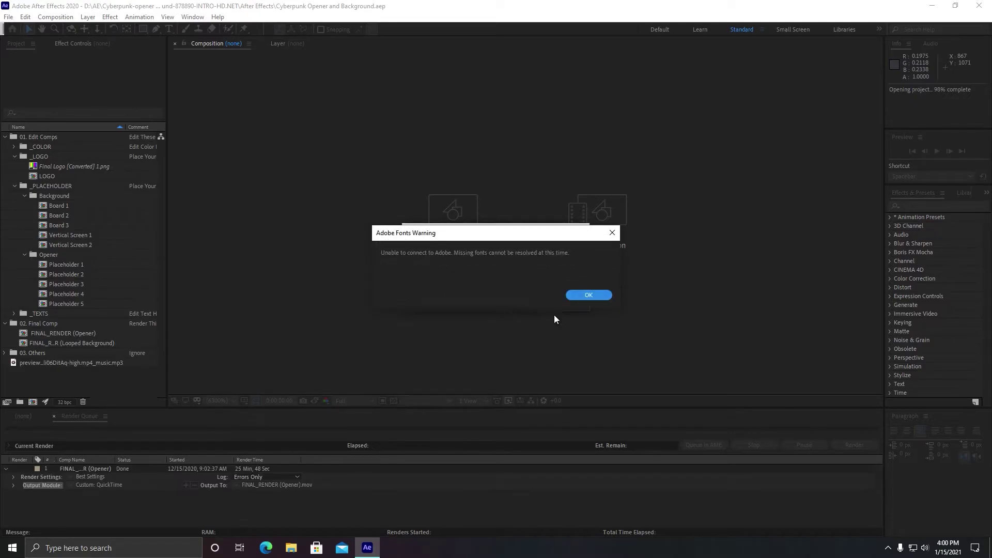
left_click(587, 295)
left_click(618, 359)
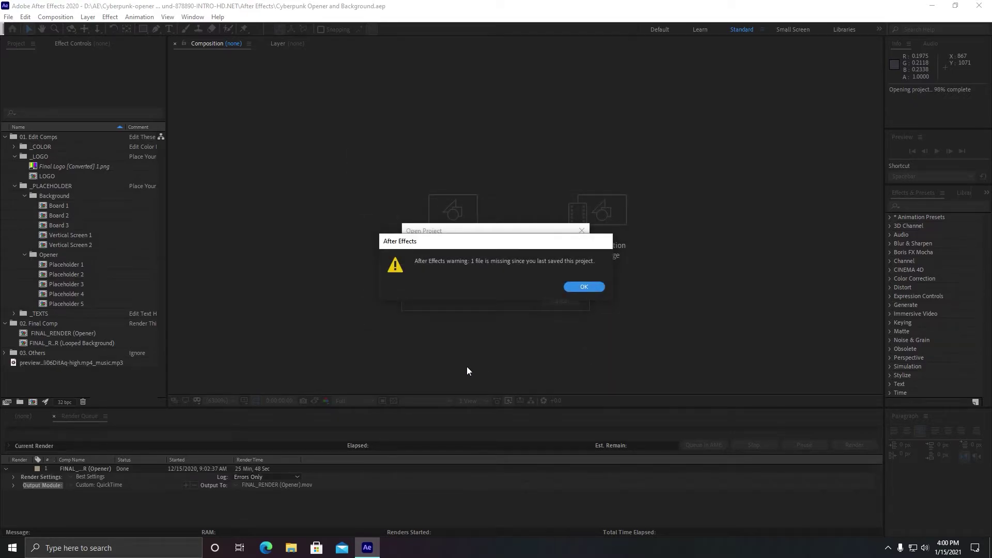
left_click(568, 287)
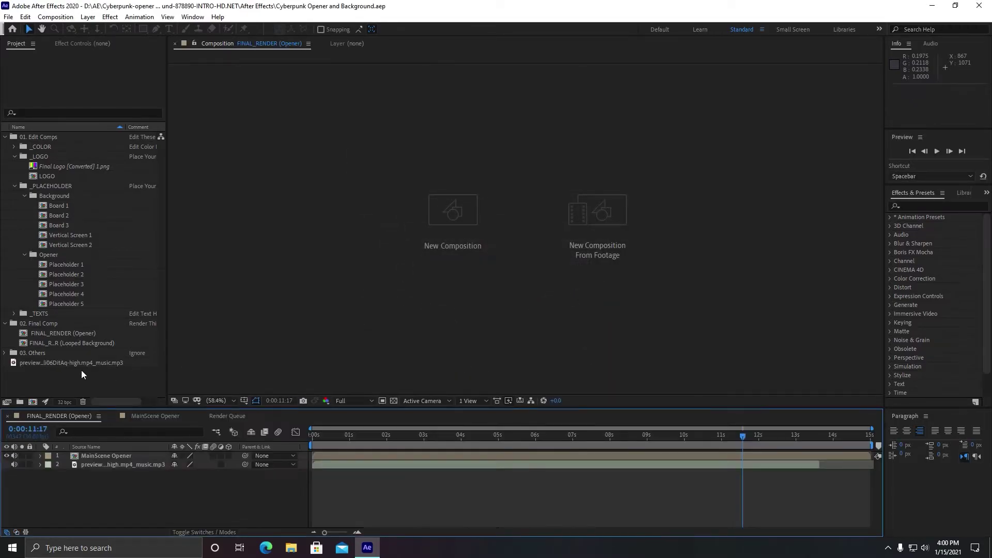
Step: Set FINAL_RENDER (Opener)'s preview to Quarter resolution and add it to the Media Encoder queue
left_click(80, 333)
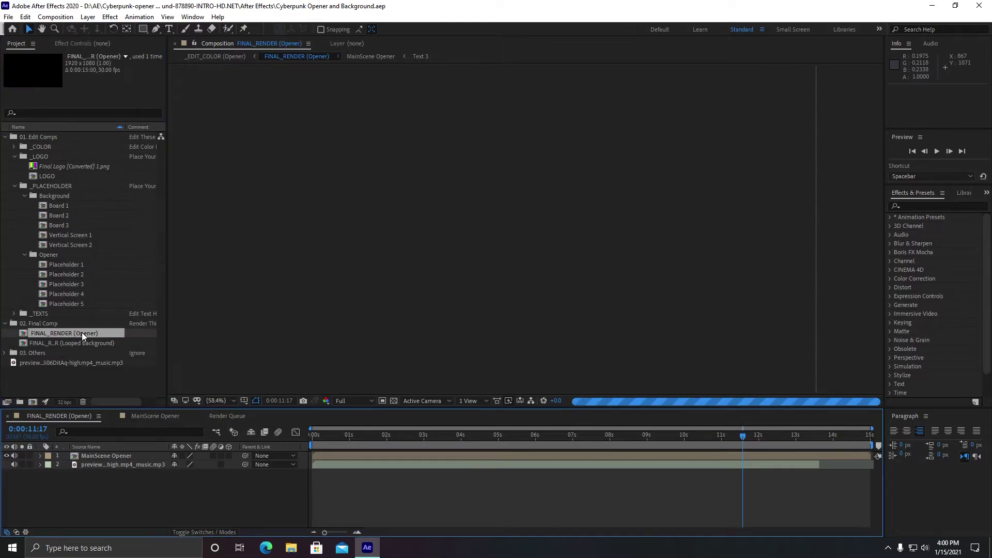
left_click(352, 401)
left_click(365, 458)
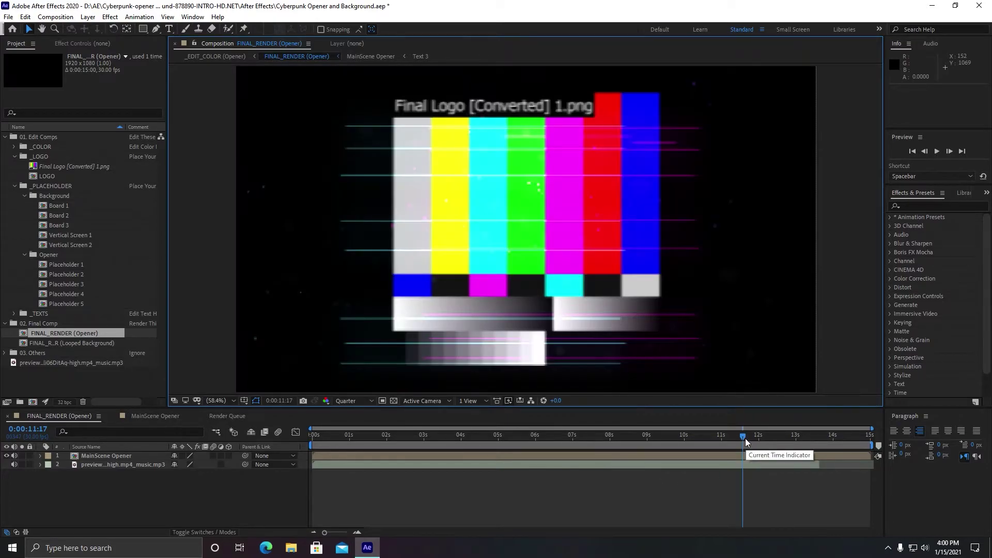
left_click(55, 17)
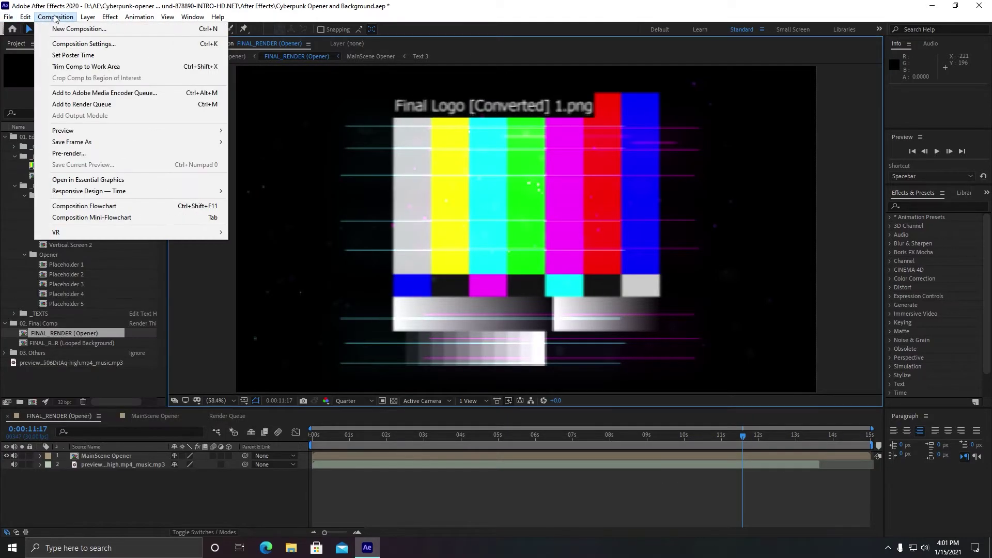
left_click(196, 93)
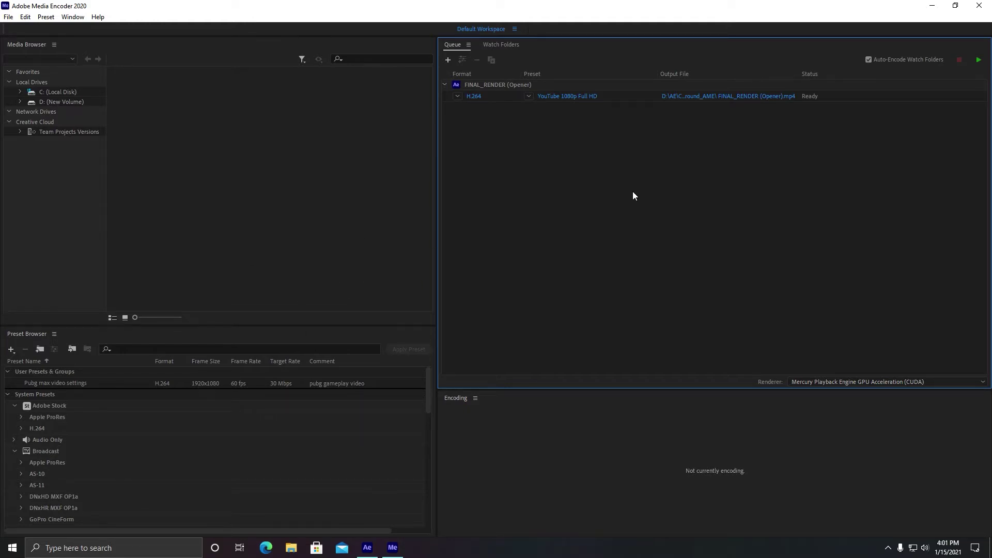
Step: Keep H.264 as the format for the queued FINAL_RENDER (Opener) item and open its Export Settings
left_click(459, 96)
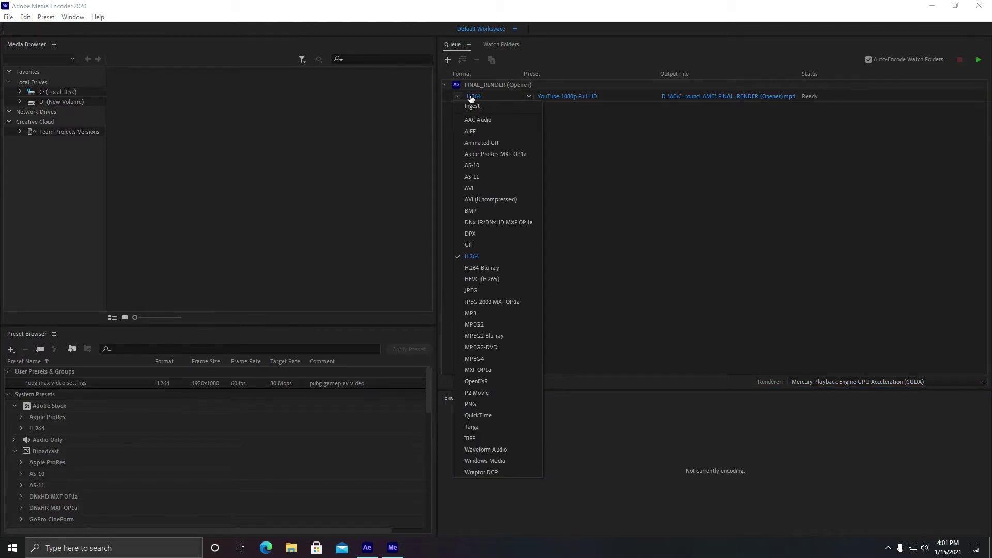
left_click(461, 95)
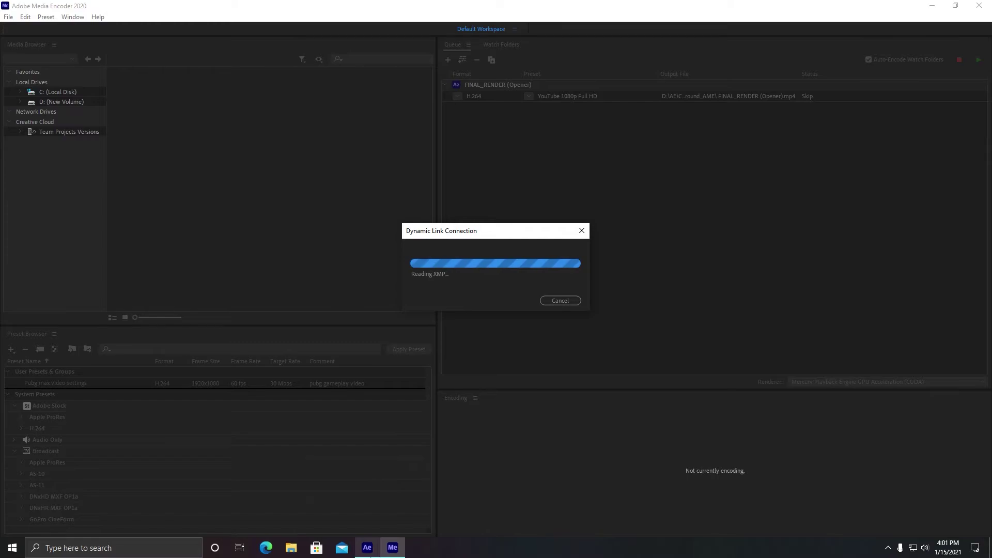
mouse_move(368, 548)
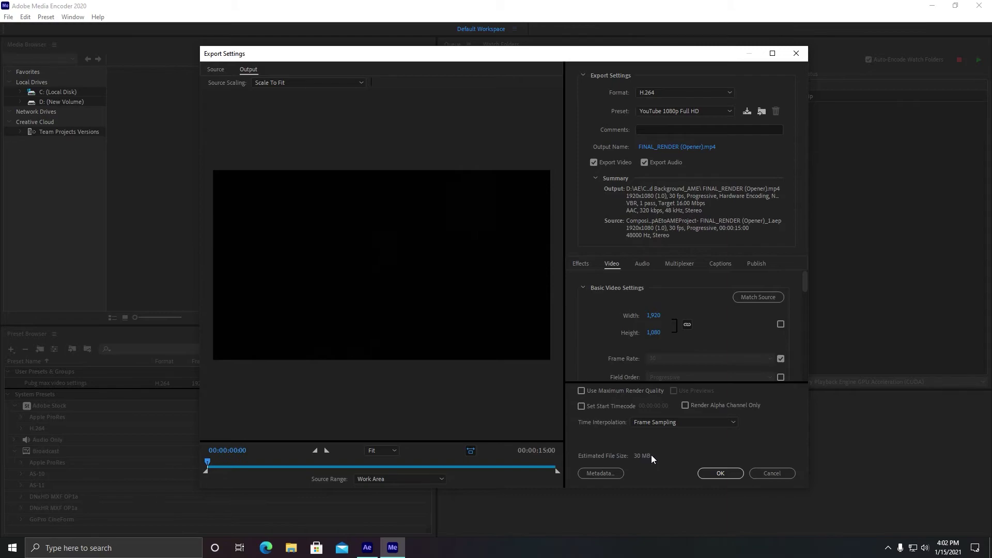
Step: Keep H.264 and choose the YouTube 2160p 4K Ultra HD preset
left_click(677, 92)
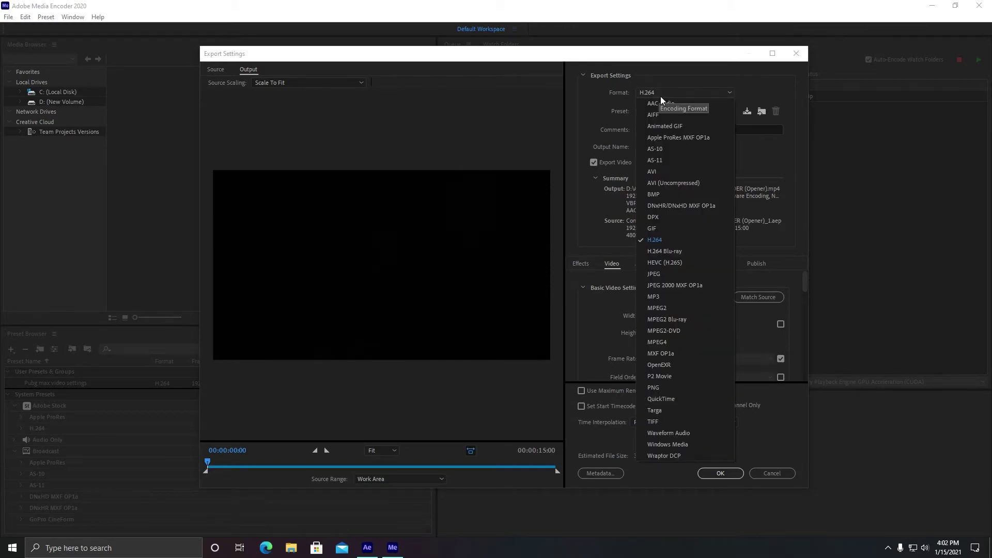
left_click(681, 240)
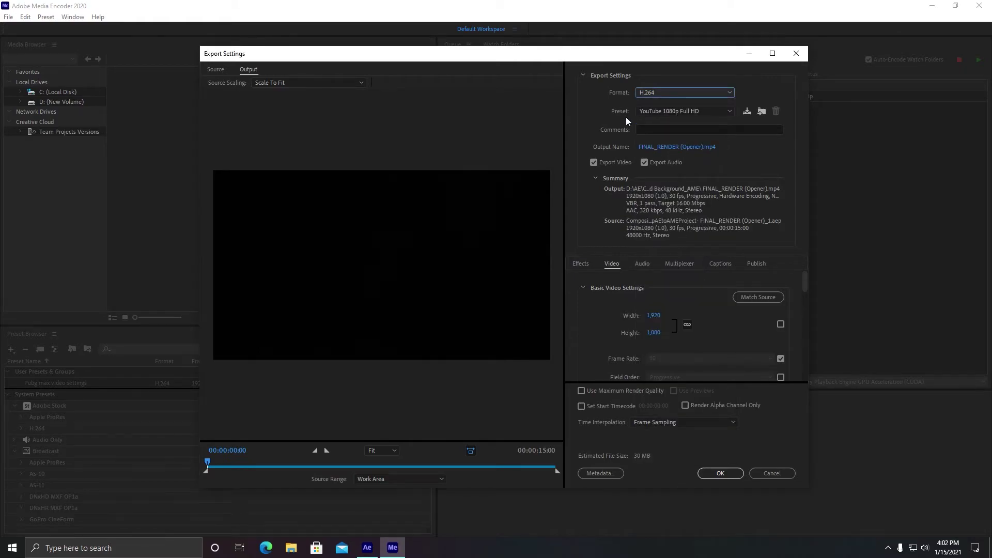
left_click(662, 110)
left_click(694, 531)
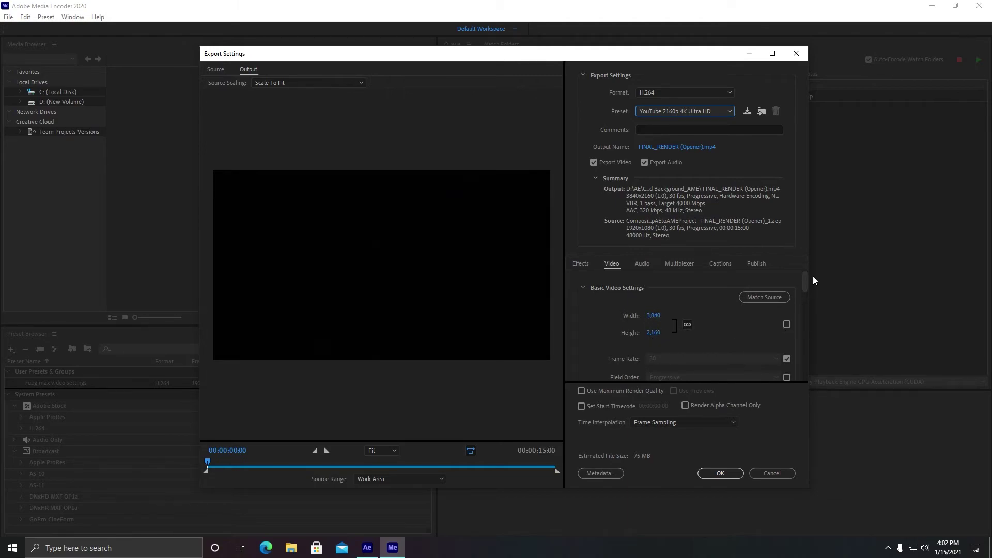
Step: Keep source frame rate and hardware encoding, enable Use Maximum Render Quality, and confirm the settings
left_click_drag(803, 279, 802, 289)
left_click(780, 312)
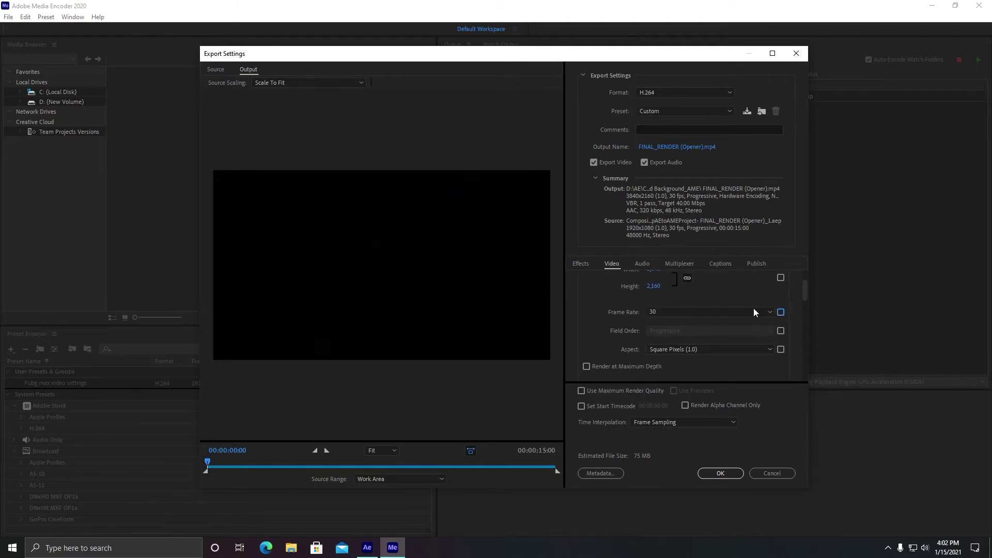
left_click(780, 312)
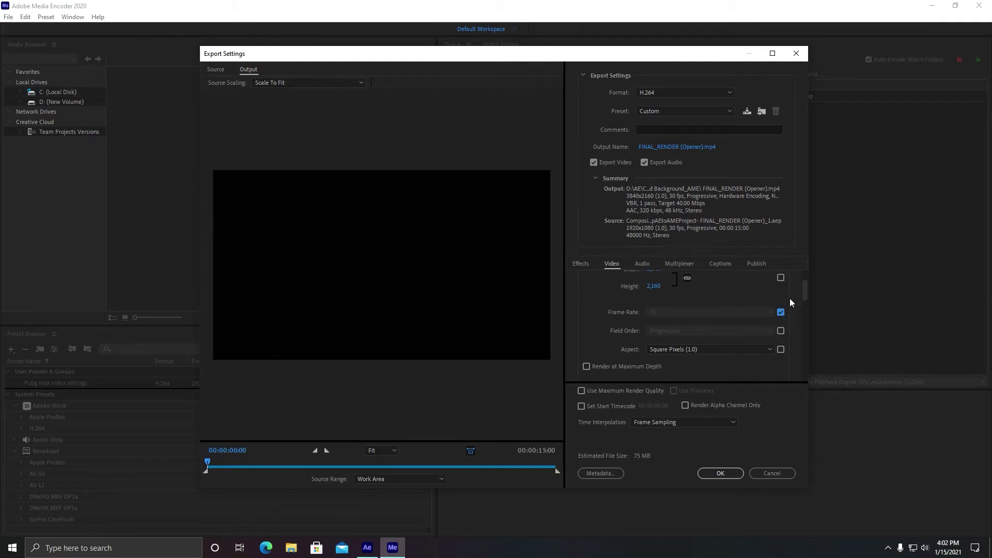
scroll(804, 302, "down", 3)
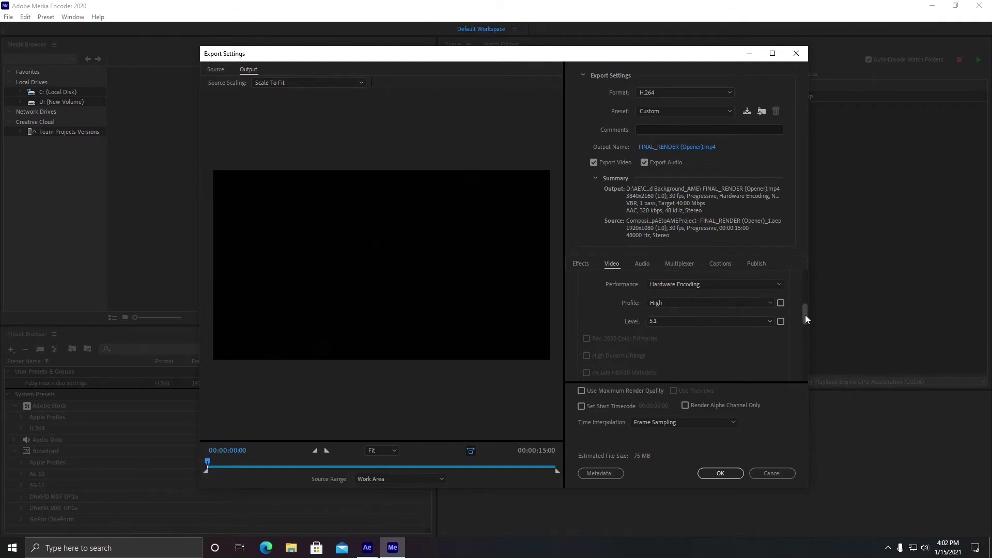
left_click(760, 304)
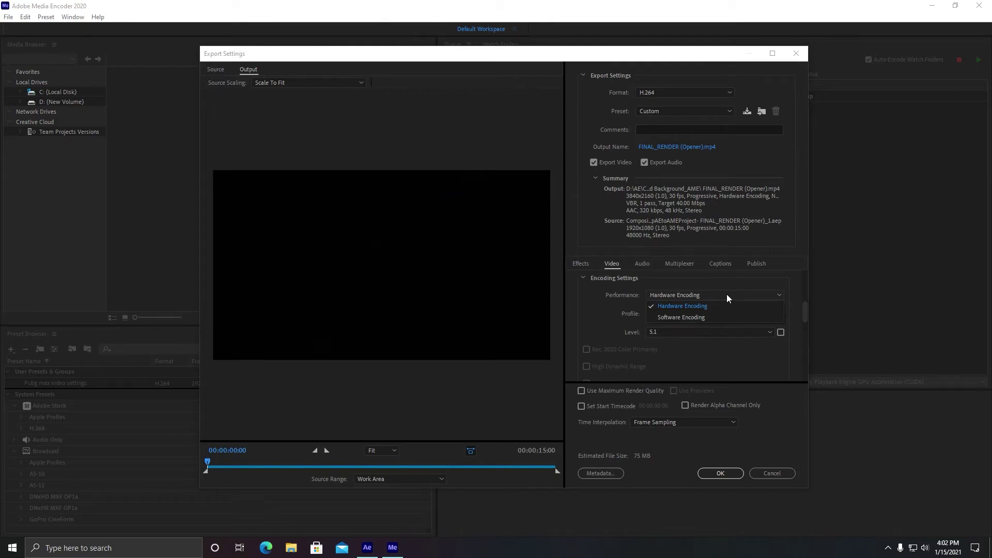
left_click(690, 305)
left_click_drag(803, 302, 803, 351)
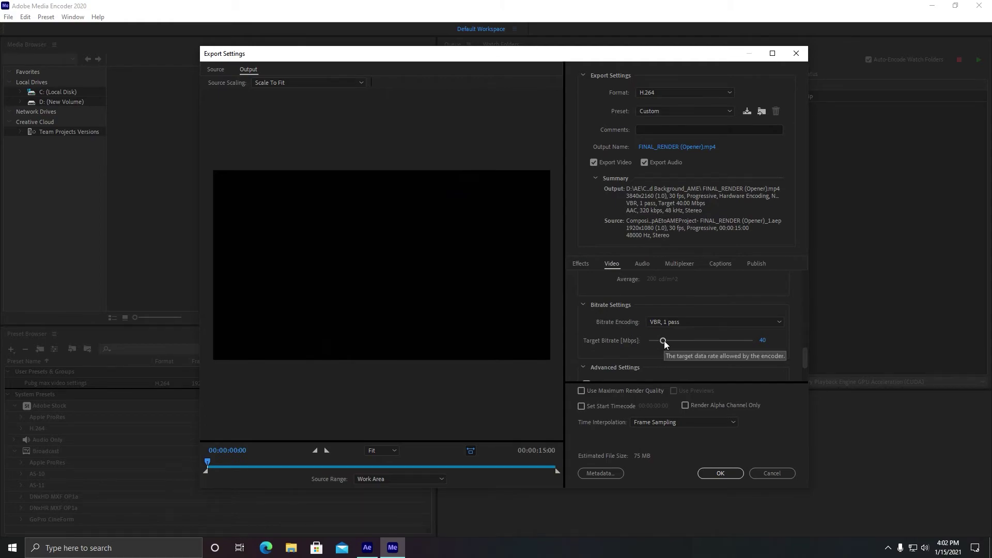
scroll(804, 359, "down", 3)
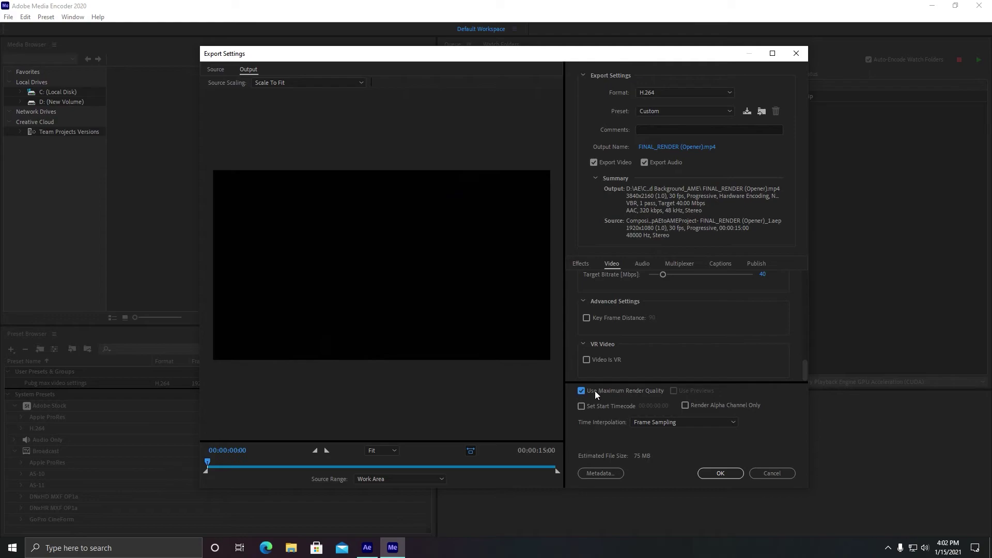
left_click(722, 473)
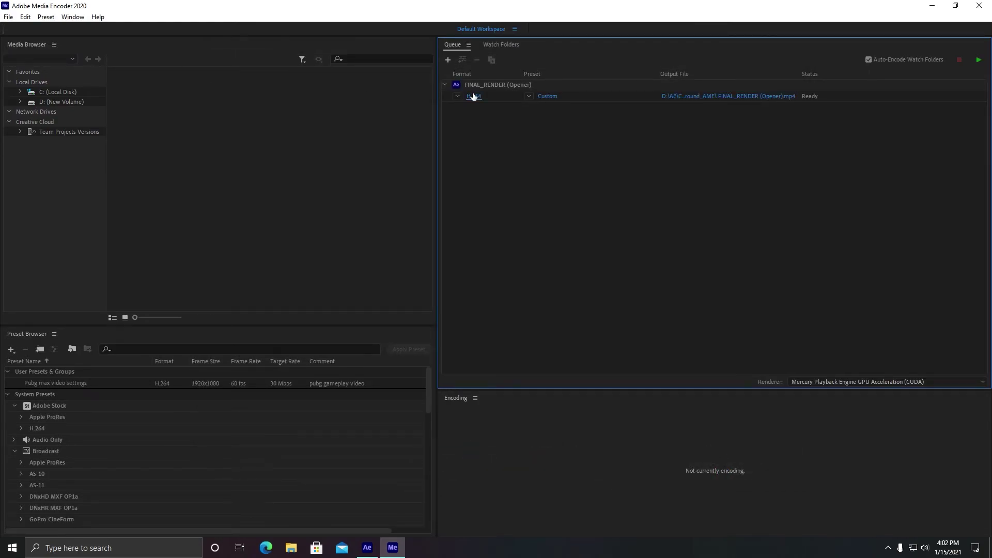
left_click(365, 549)
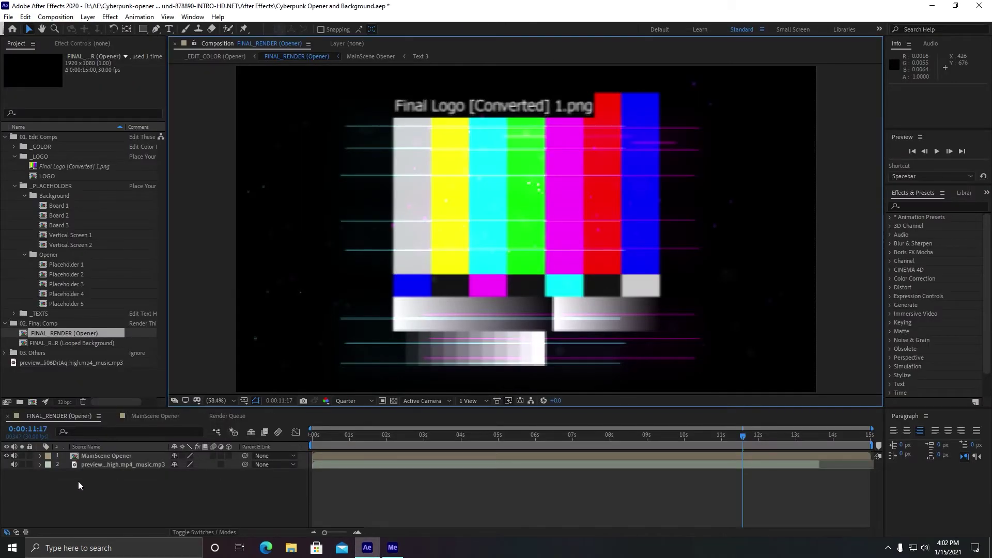
left_click(148, 503)
key("ctrl+a")
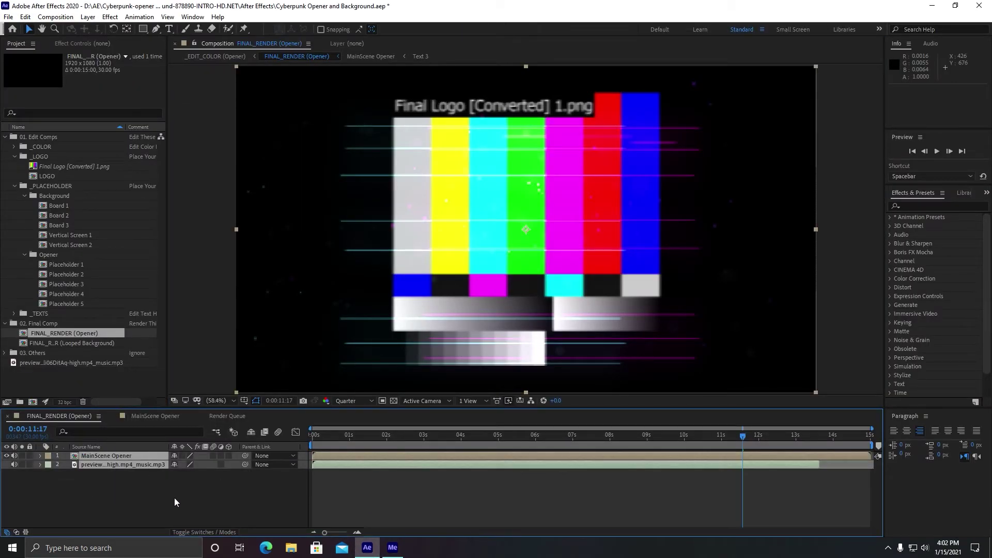
left_click(190, 483)
key("ctrl+a")
left_click(392, 546)
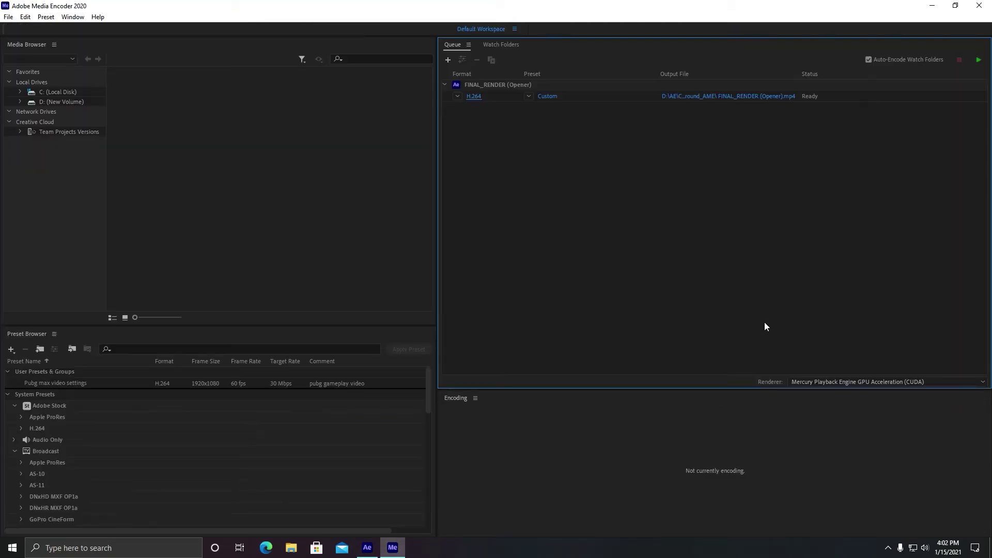
left_click(543, 97)
Step: Start encoding the 4K FINAL_RENDER (Opener) queue, keeping the renderer on CUDA GPU acceleration
left_click(979, 61)
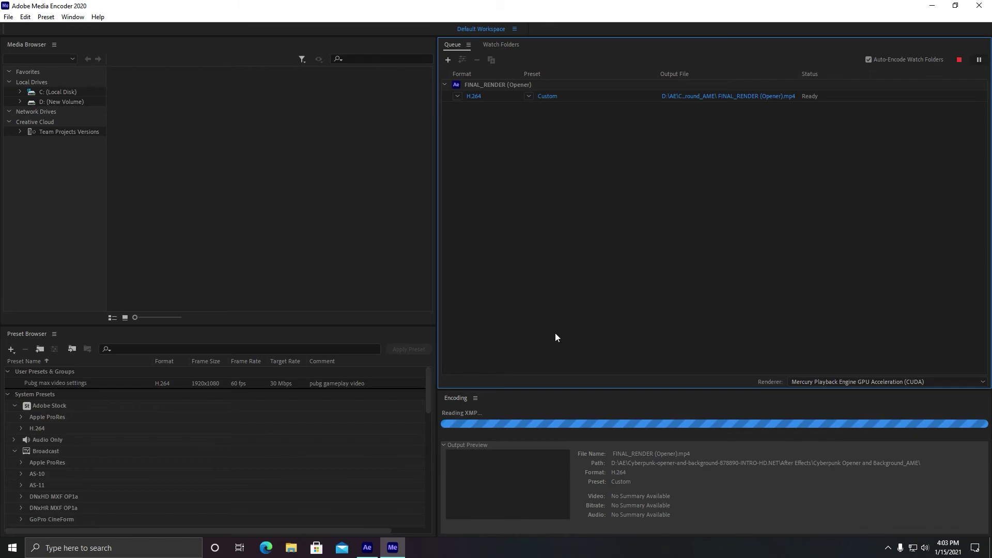
left_click(862, 383)
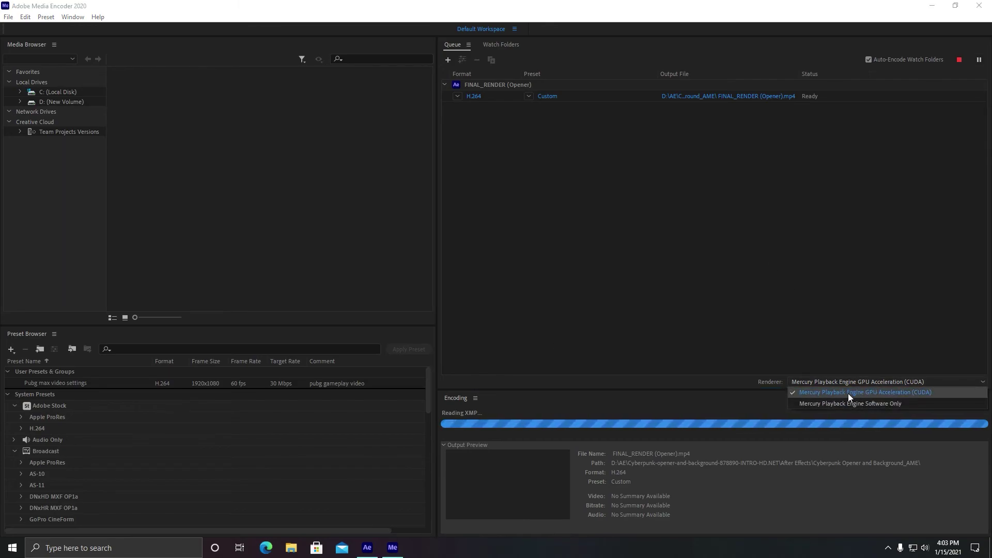
left_click(929, 392)
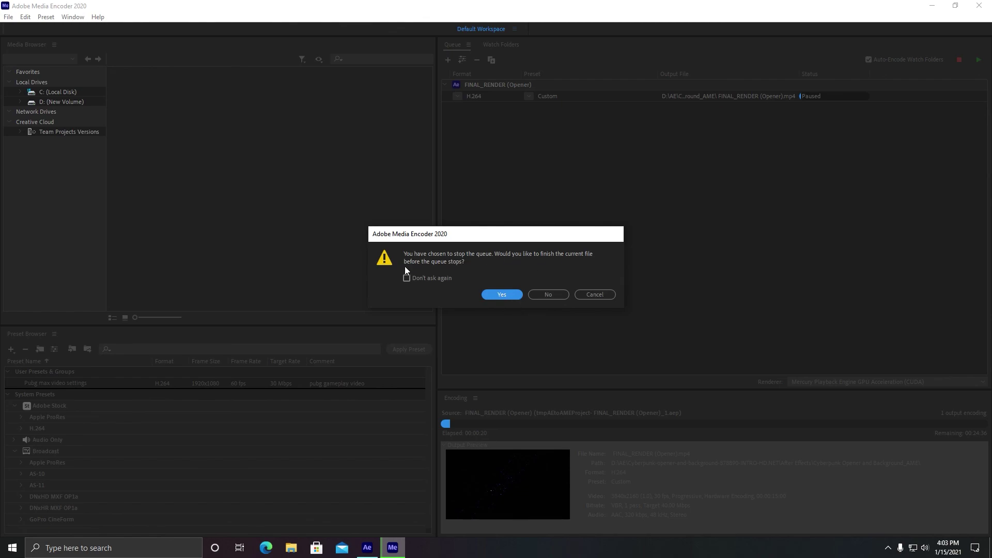
Step: Dismiss the finish-current-file prompt, then stop the queue immediately without finishing FINAL_RENDER (Opener)
left_click(507, 293)
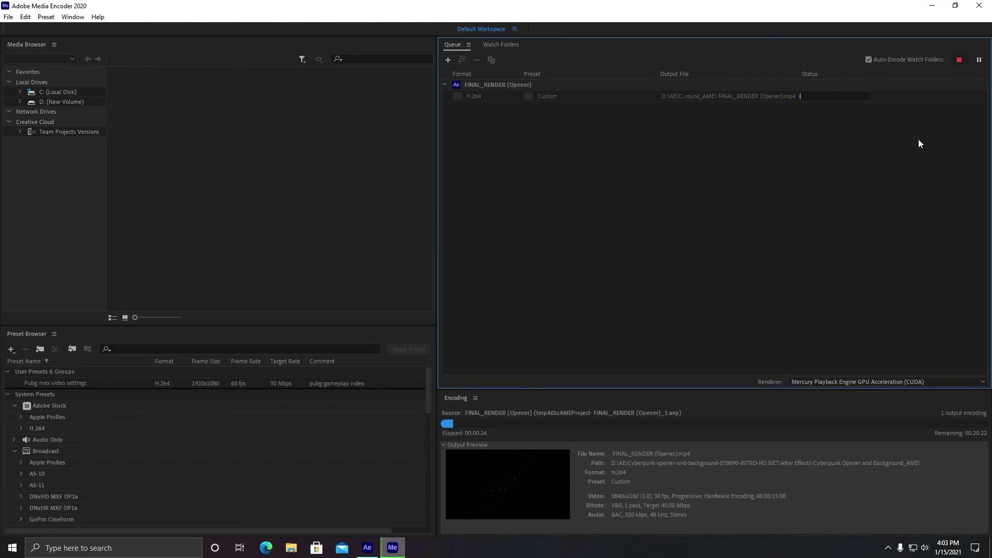
left_click(961, 59)
left_click(550, 294)
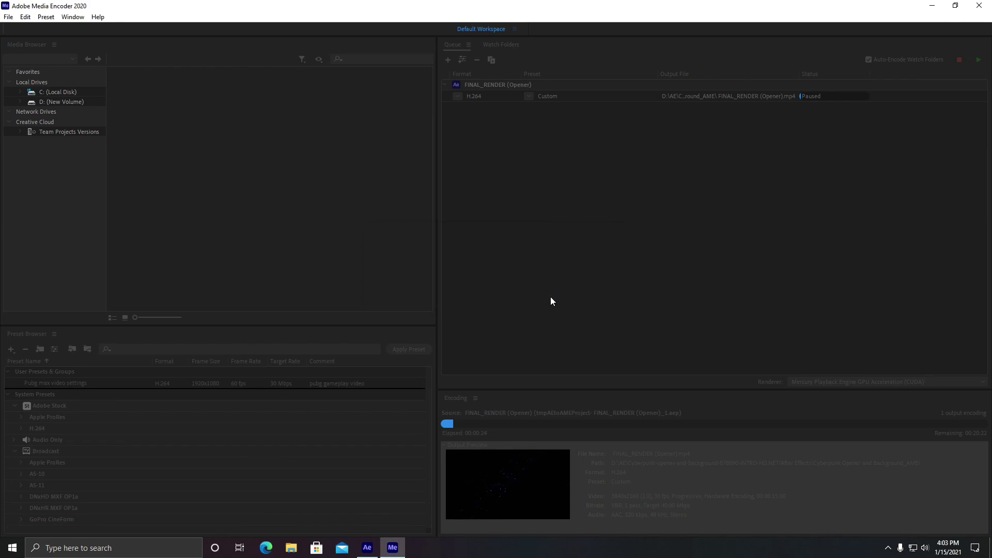